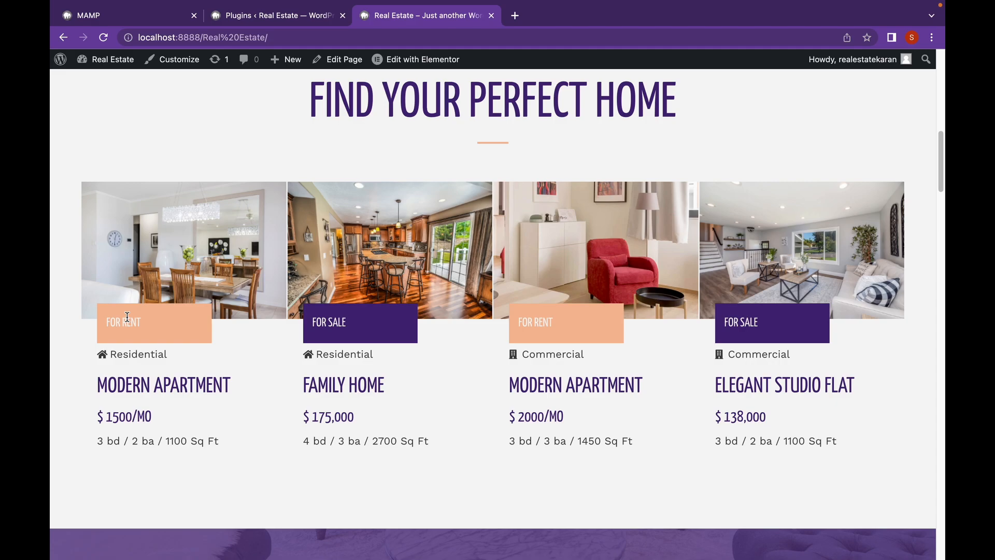
scroll(401, 255, up, 6)
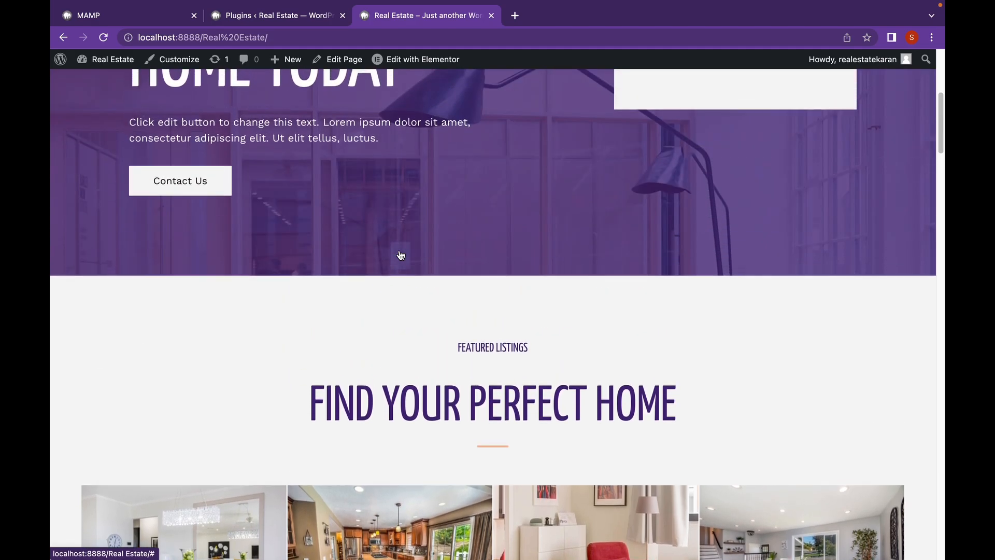
scroll(401, 255, down, 5)
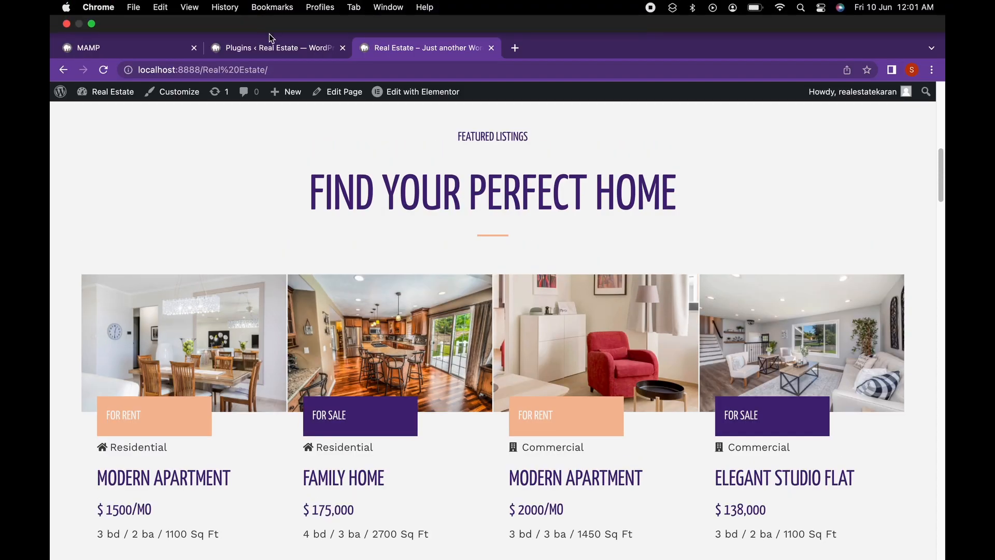
- In the site's admin, search the plugin directory for "ui", then install and activate Custom Post Type UI
click(272, 15)
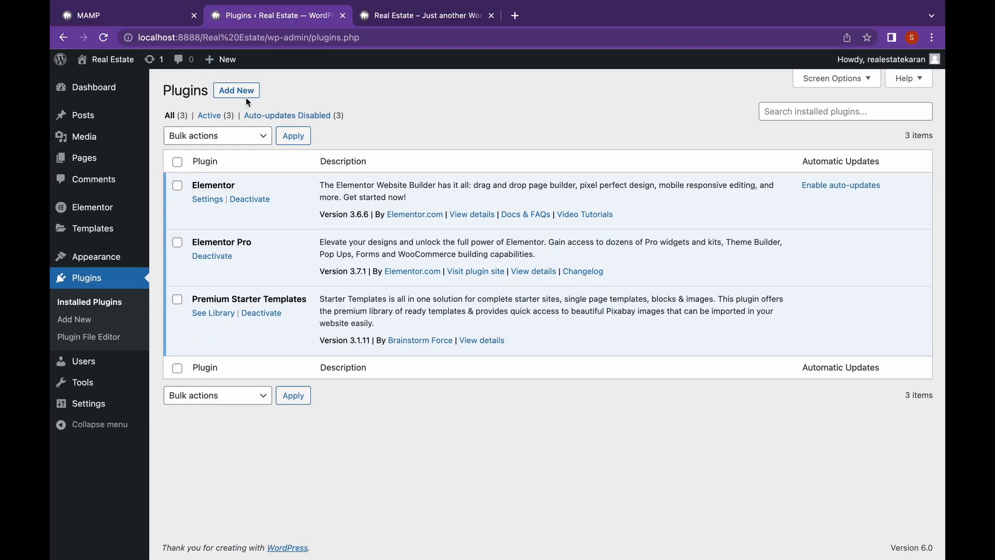
click(246, 95)
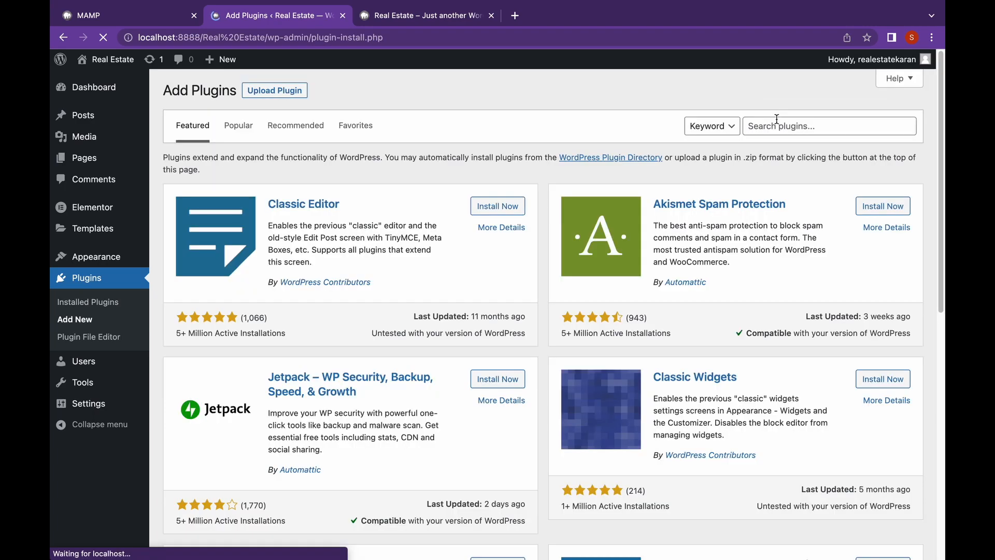
click(775, 124)
text(ui)
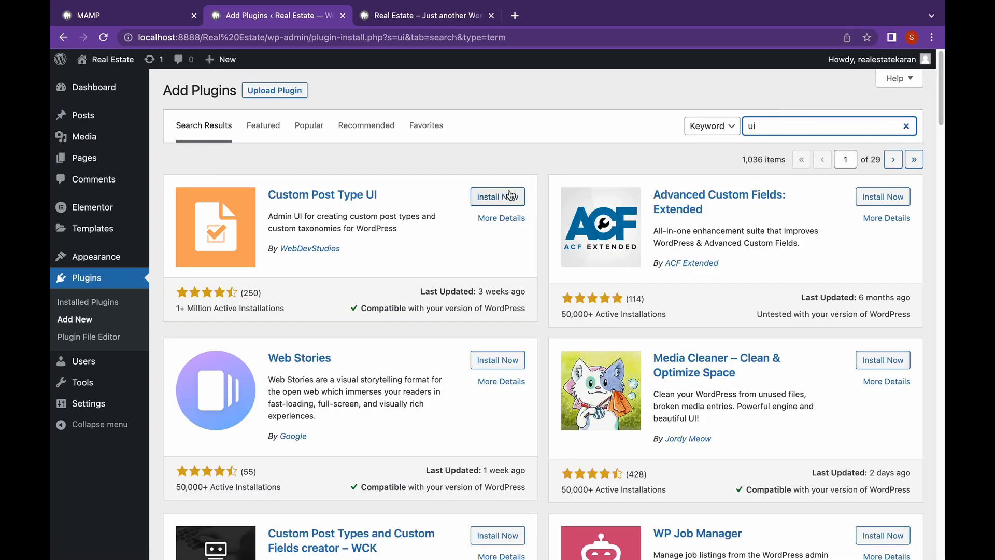
click(495, 197)
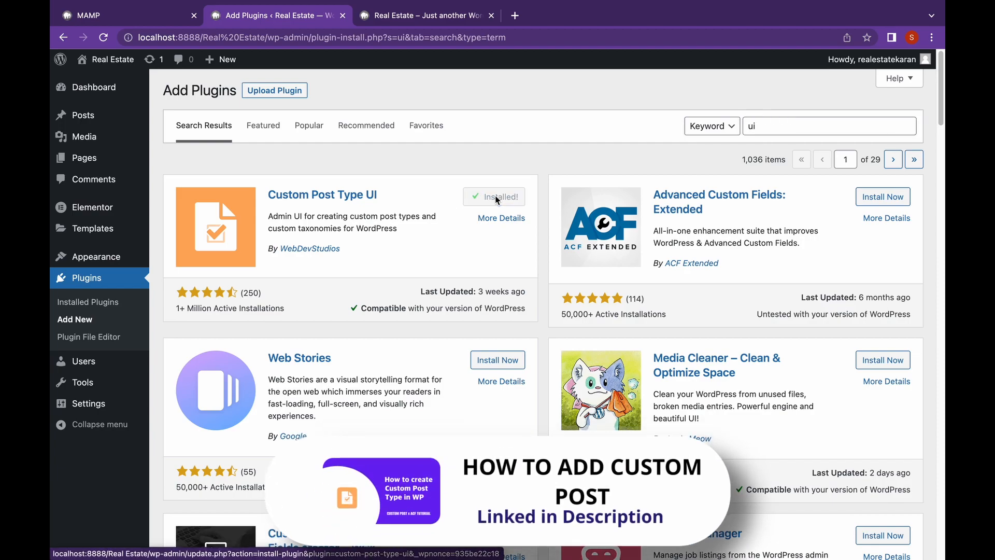
click(497, 196)
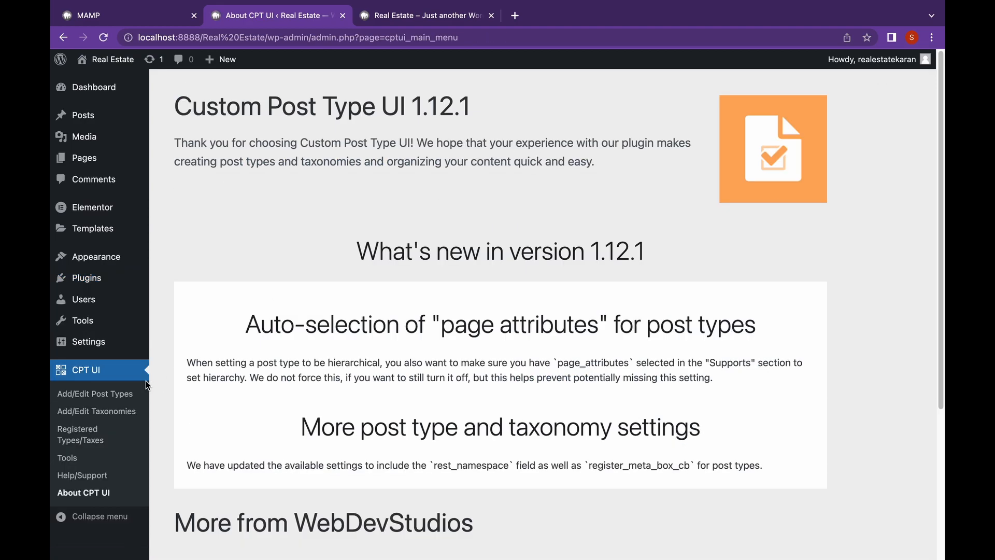
- Add a custom post type with slug home_listing, plural label Homes and singular label Home
click(127, 395)
click(377, 300)
text(home_listing)
click(371, 384)
text(Homes)
click(362, 438)
click(386, 463)
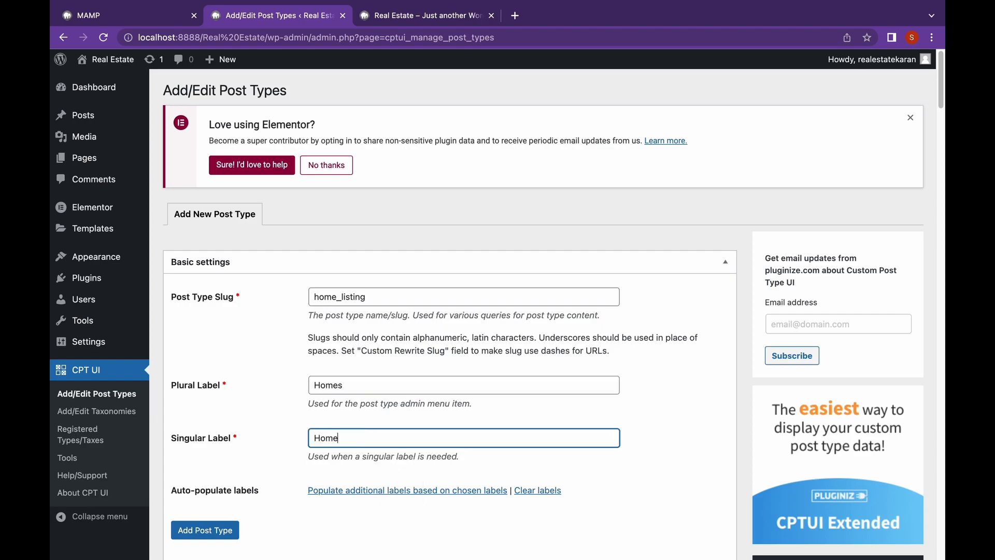
scroll(311, 414, down, 3)
click(229, 390)
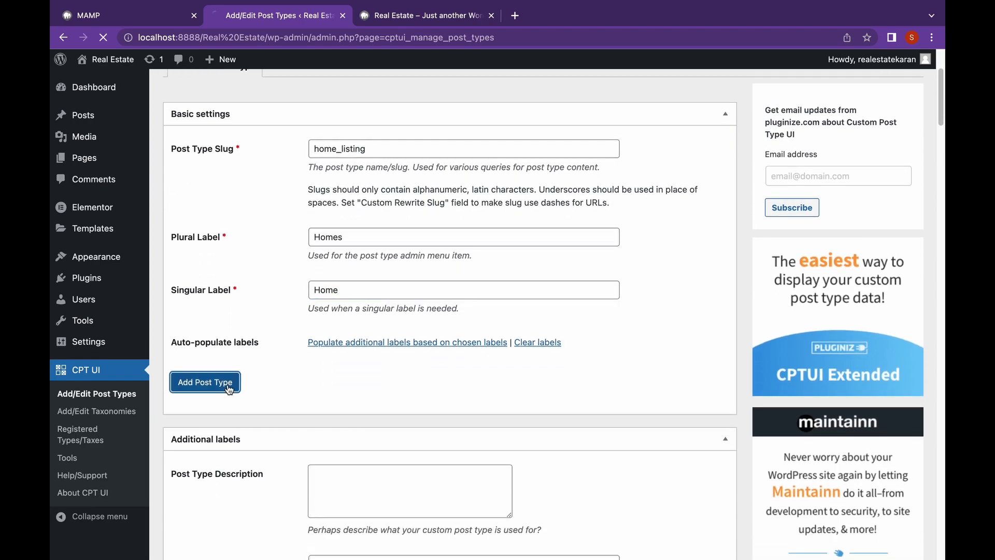
- Search the plugin directory for "dashicon", then install and activate Dashicons + Custom Post Types
mouse_move(109, 360)
click(176, 318)
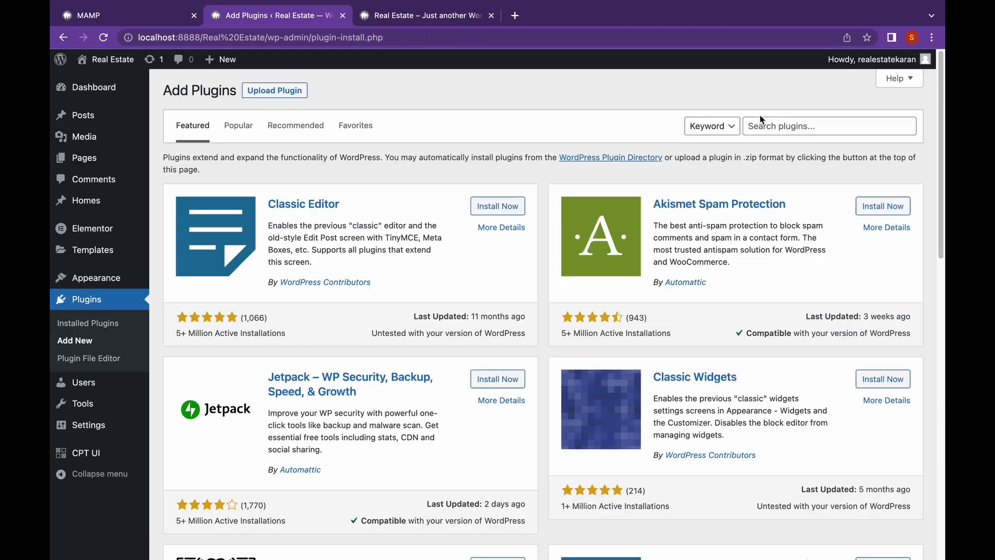
click(761, 125)
text(dashicon)
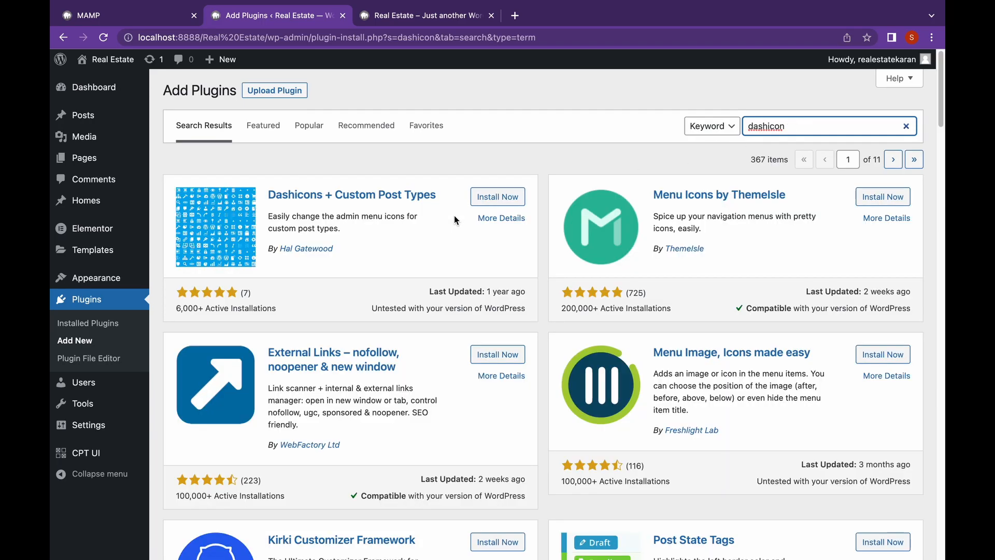
click(507, 200)
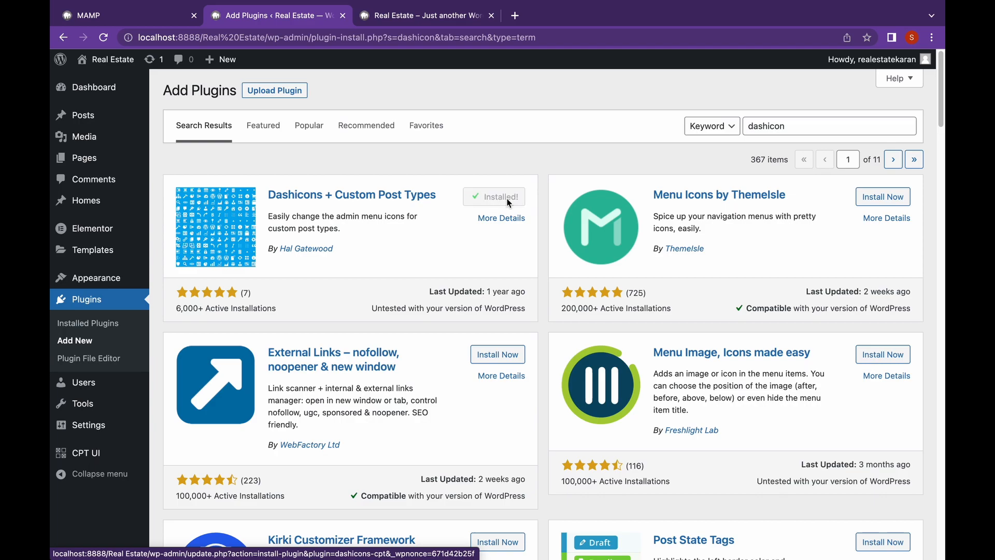
click(504, 198)
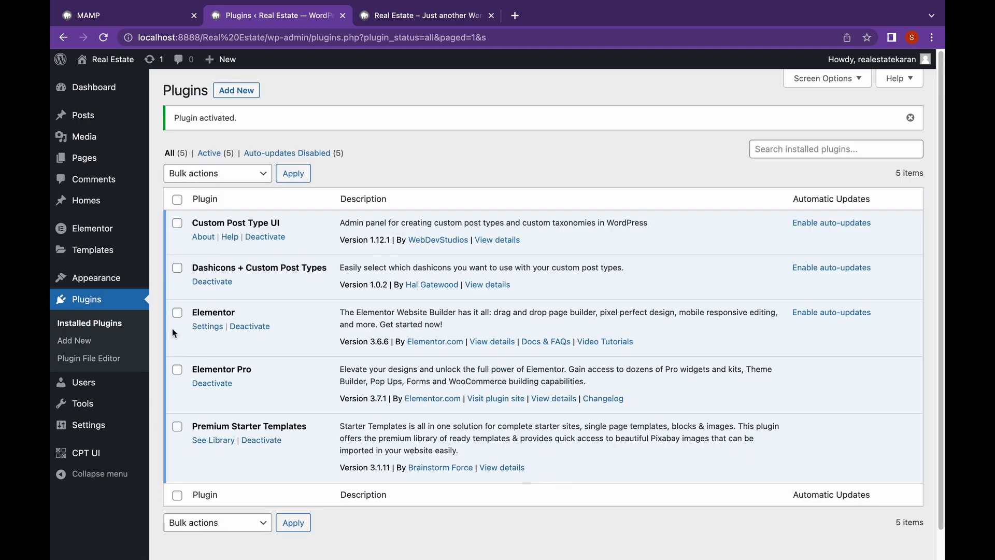
- In the Dashicons + CPT settings, assign the storefront icon to the Homes post type
mouse_move(86, 425)
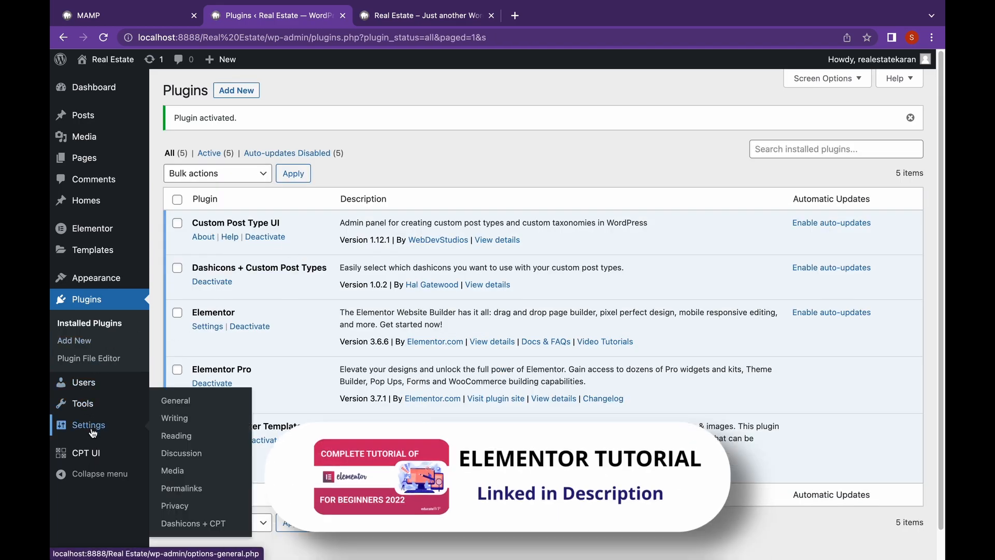
click(198, 523)
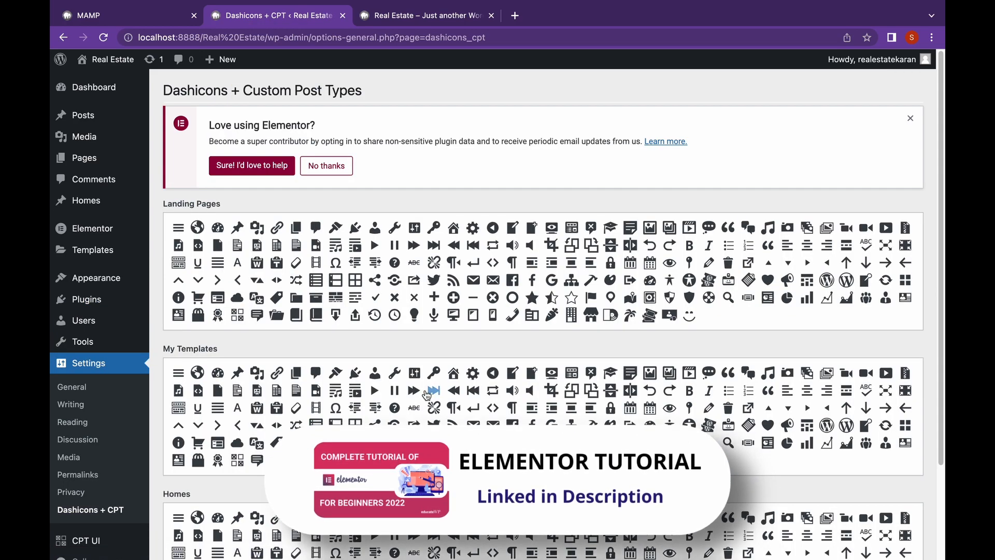
scroll(396, 425, down, 4)
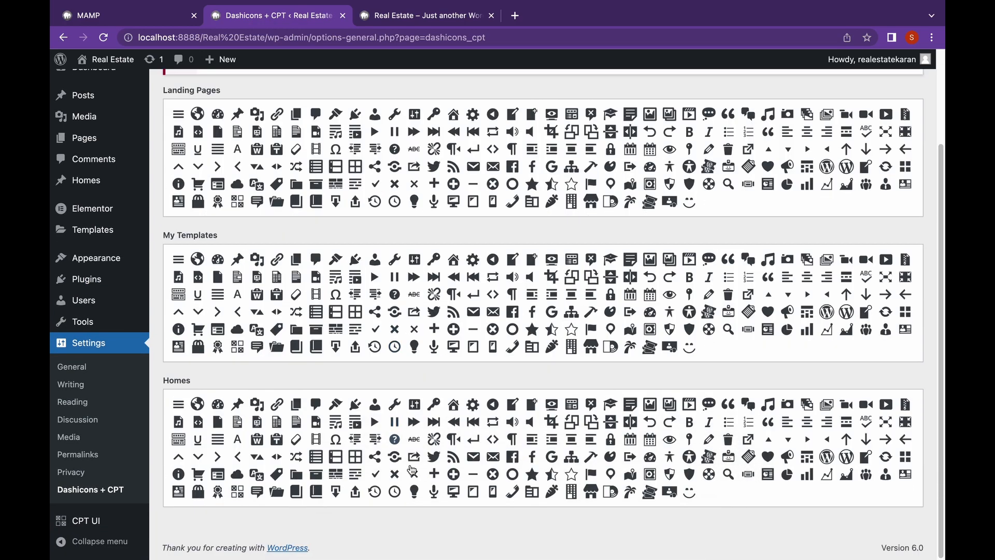
click(414, 474)
click(591, 491)
- Enable Elementor for the Homes post type, save the settings, and open the Homes list
click(66, 214)
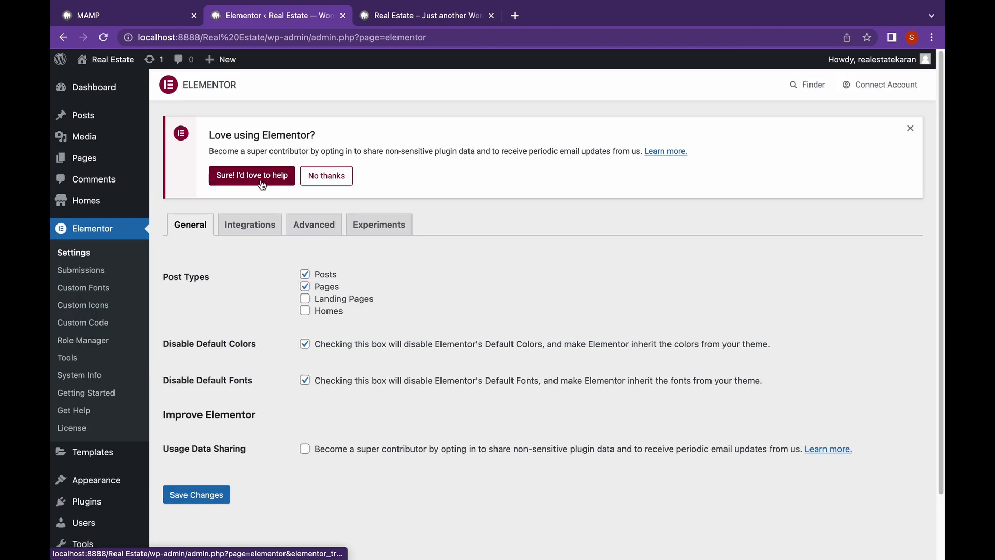
click(321, 311)
click(197, 494)
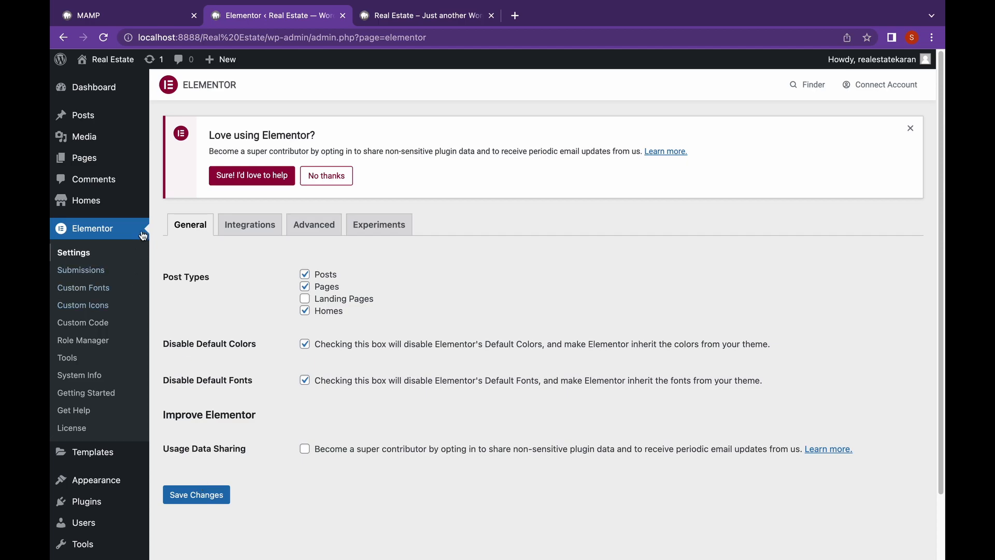
click(83, 205)
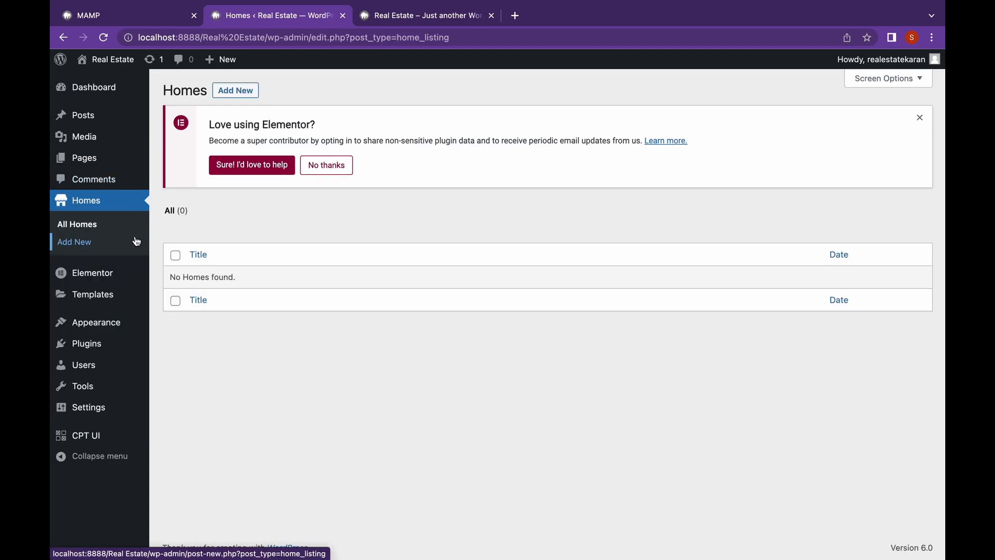
- Add a taxonomy with slug categories and labels Categories and Category, attached to Homes, and open the Homes list
mouse_move(692, 6)
mouse_move(85, 435)
click(195, 421)
click(386, 299)
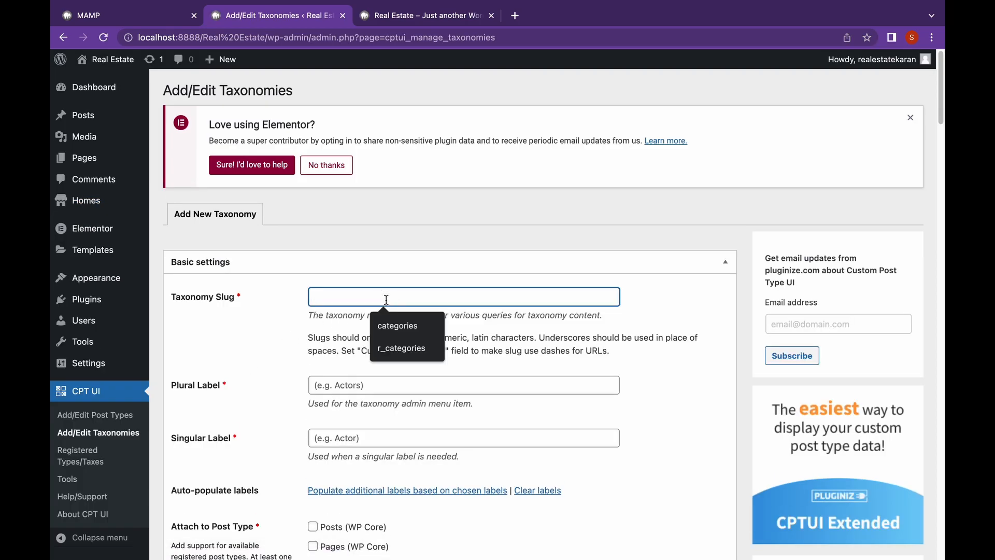
click(397, 326)
click(356, 385)
click(385, 415)
click(384, 438)
click(394, 464)
scroll(375, 381, down, 6)
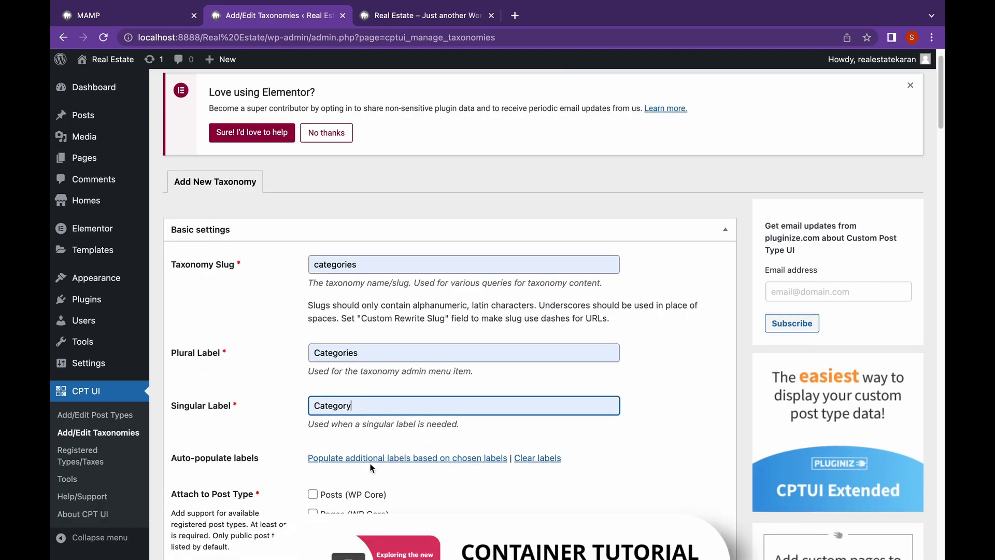
click(312, 332)
click(182, 376)
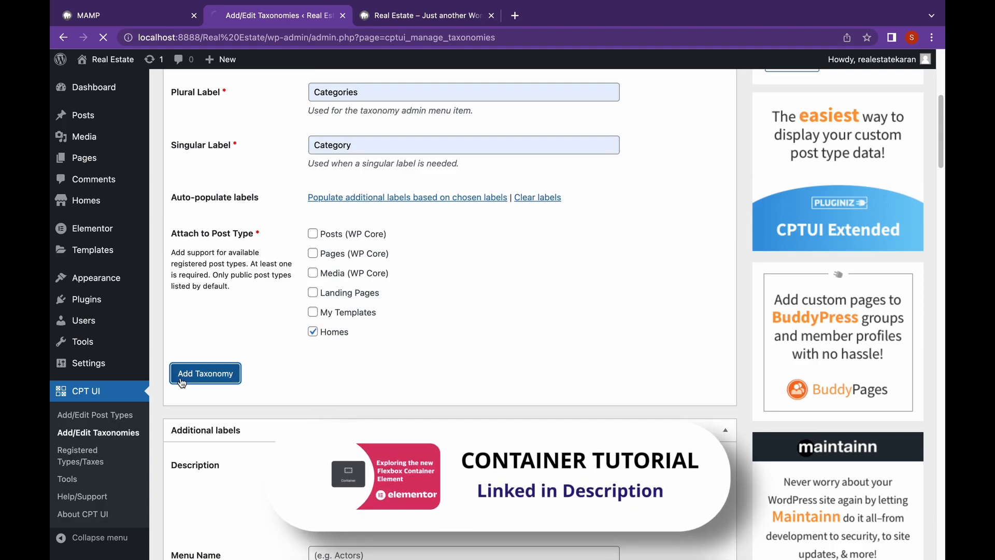
mouse_move(127, 234)
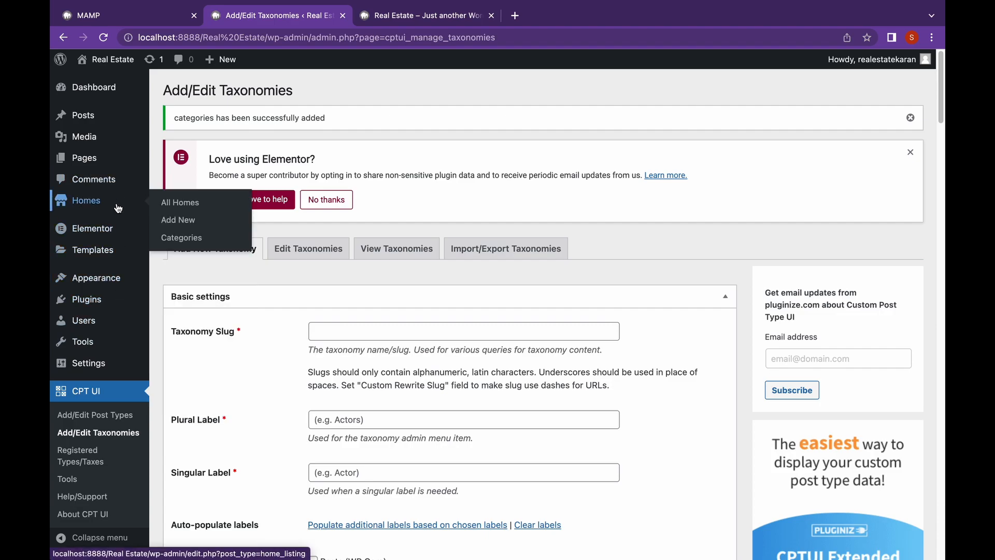
click(118, 207)
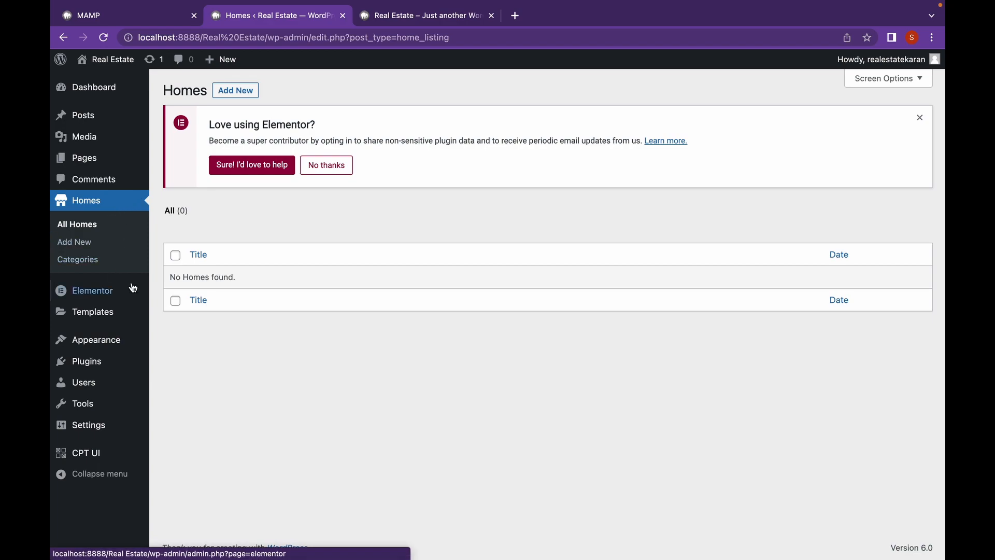
- Search the plugin directory for "advanced custom fields", then install and activate Advanced Custom Fields by Delicious Brains
mouse_move(121, 371)
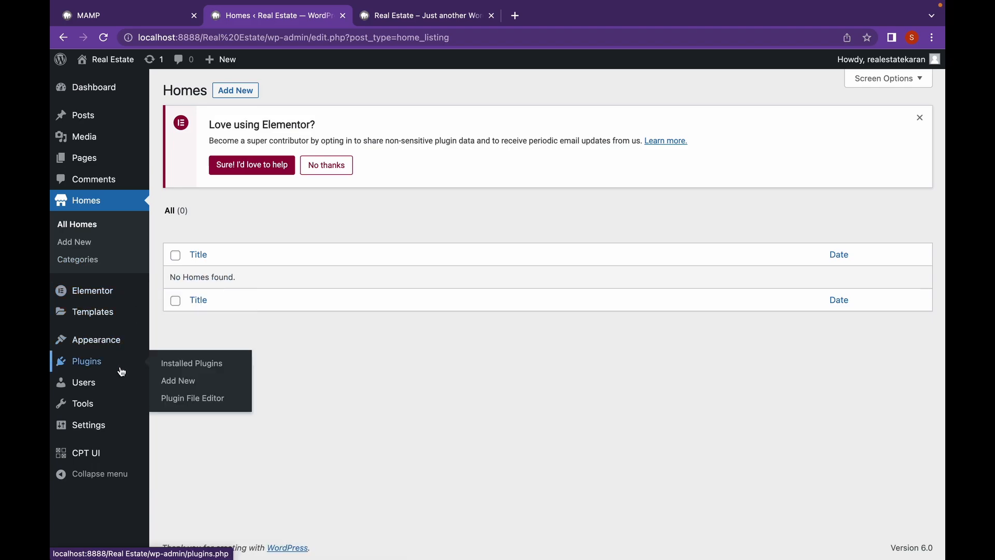
click(176, 388)
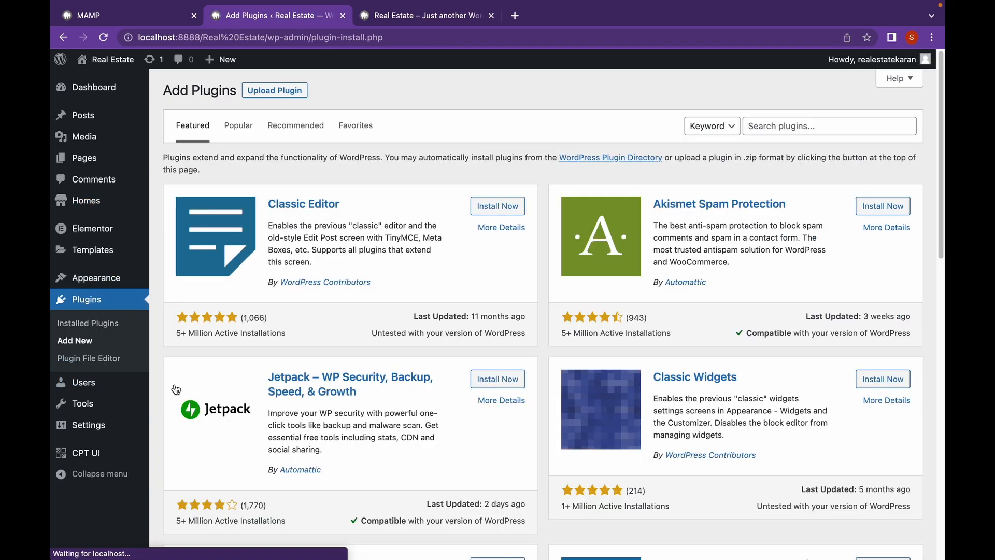
click(871, 132)
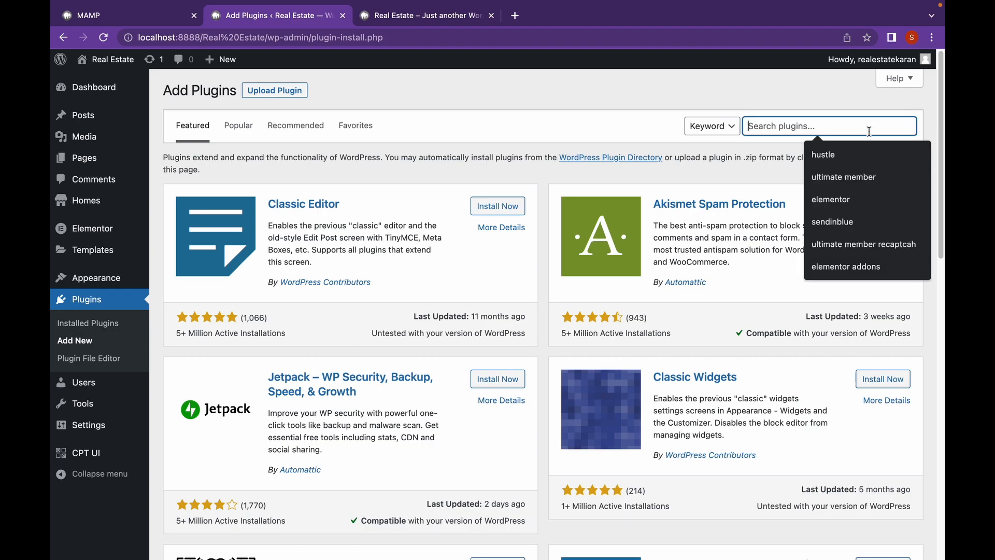
text(ad)
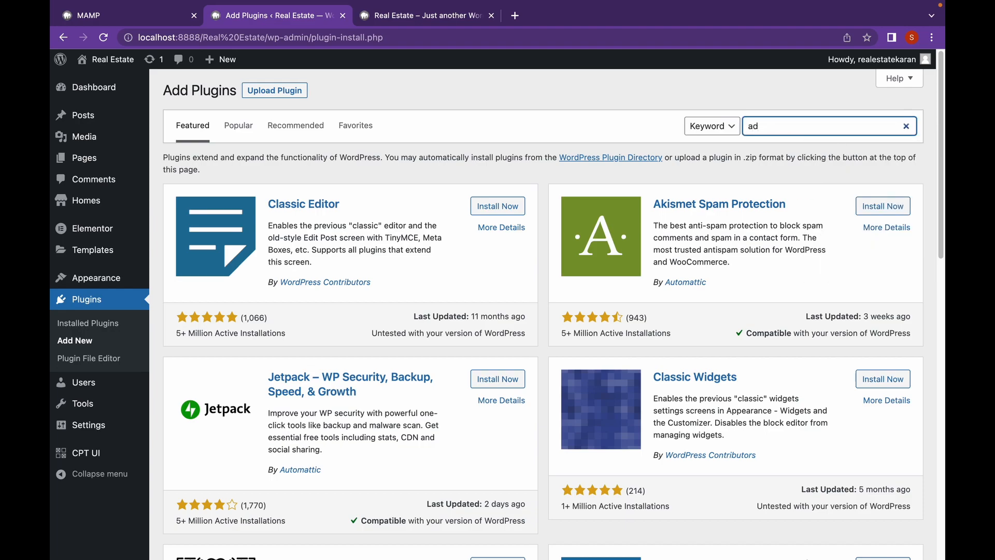
text(vanced )
text(cusr)
text(om fields)
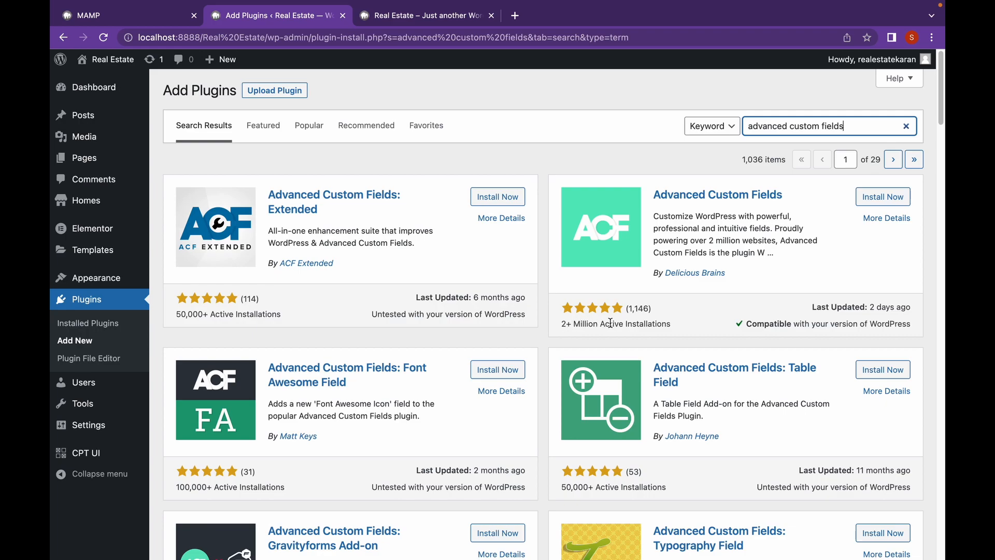
click(901, 200)
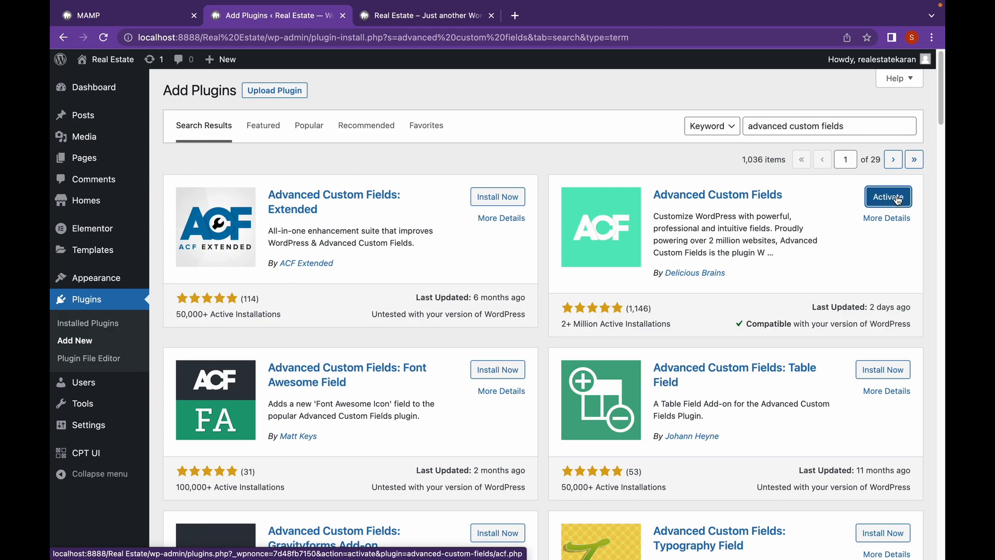
click(899, 200)
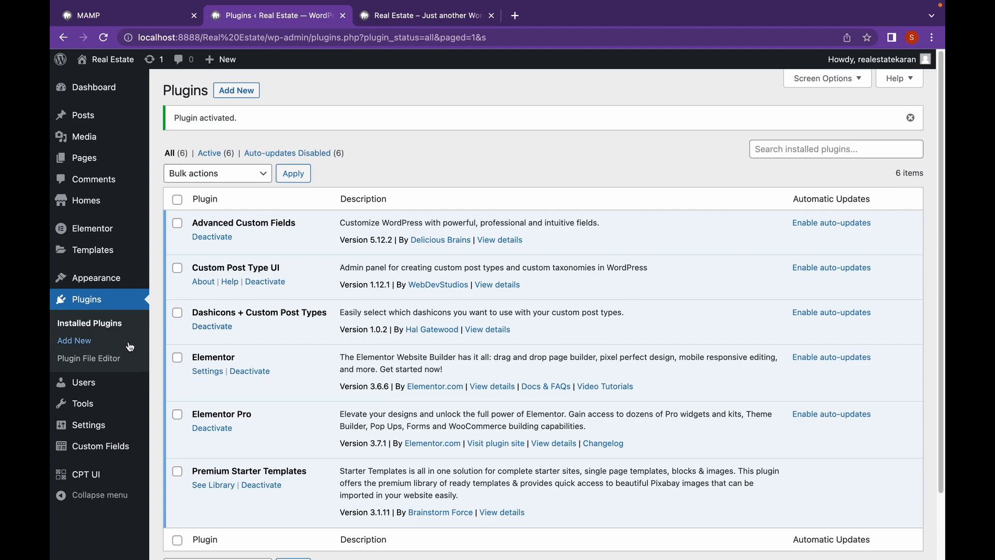
- Start a new custom field group and title it Homes
mouse_move(115, 447)
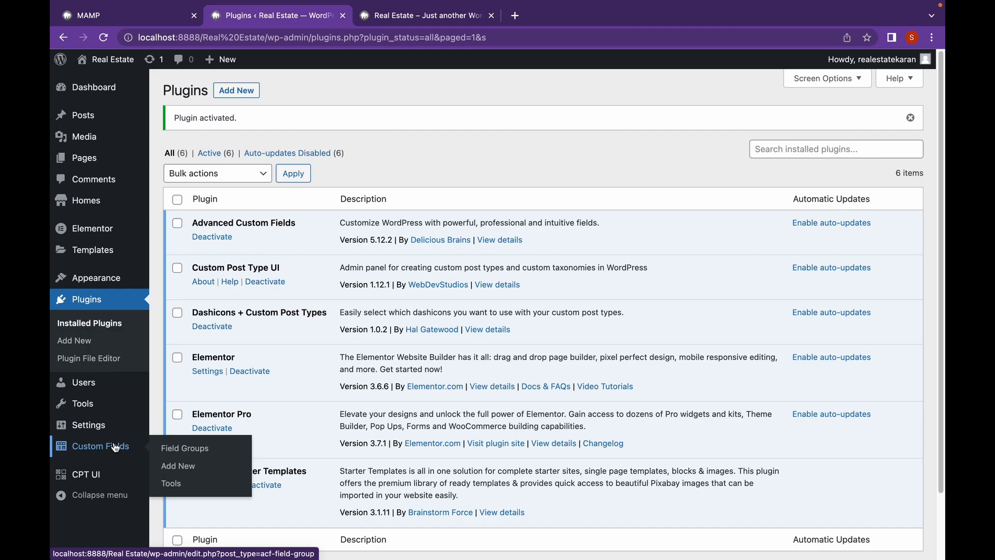
click(115, 447)
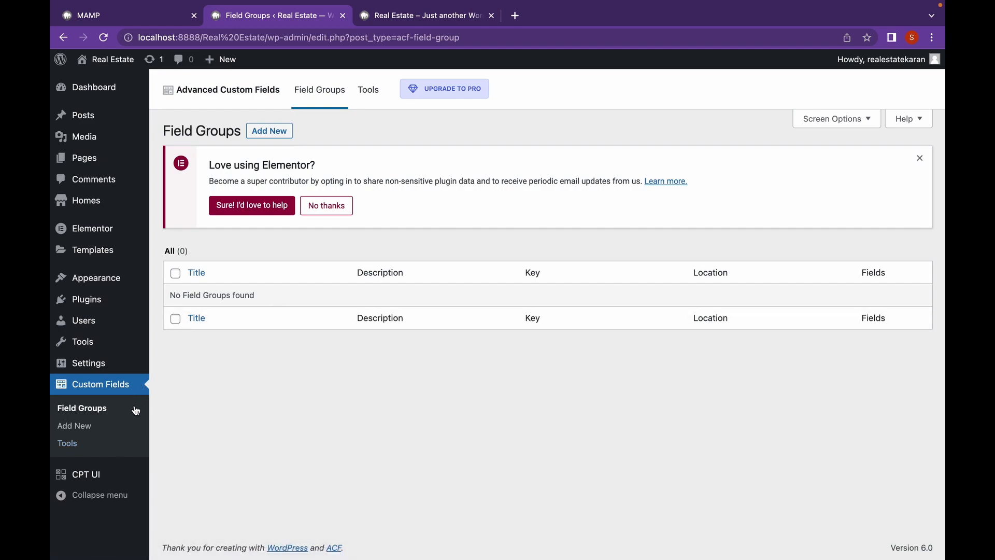
click(129, 424)
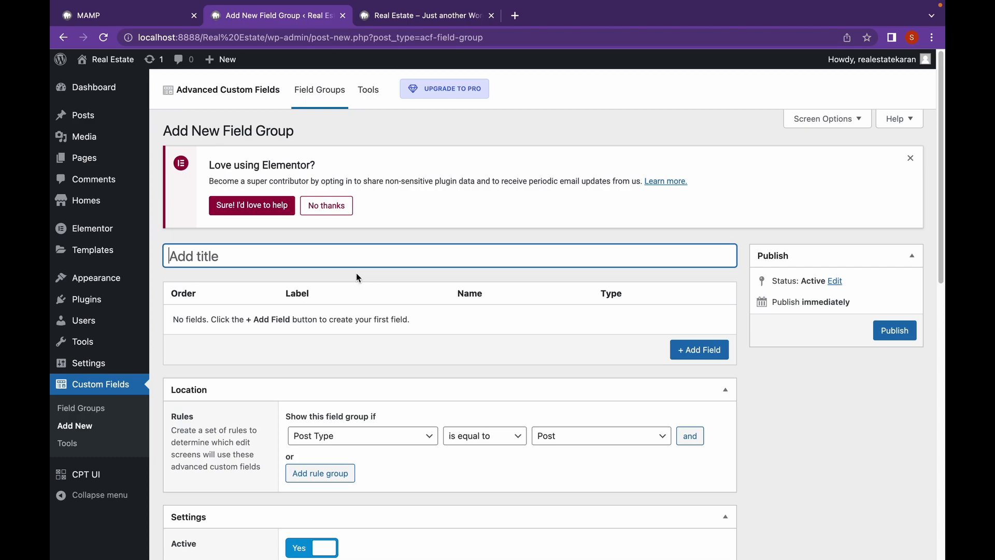
text(Homes)
scroll(282, 341, down, 1)
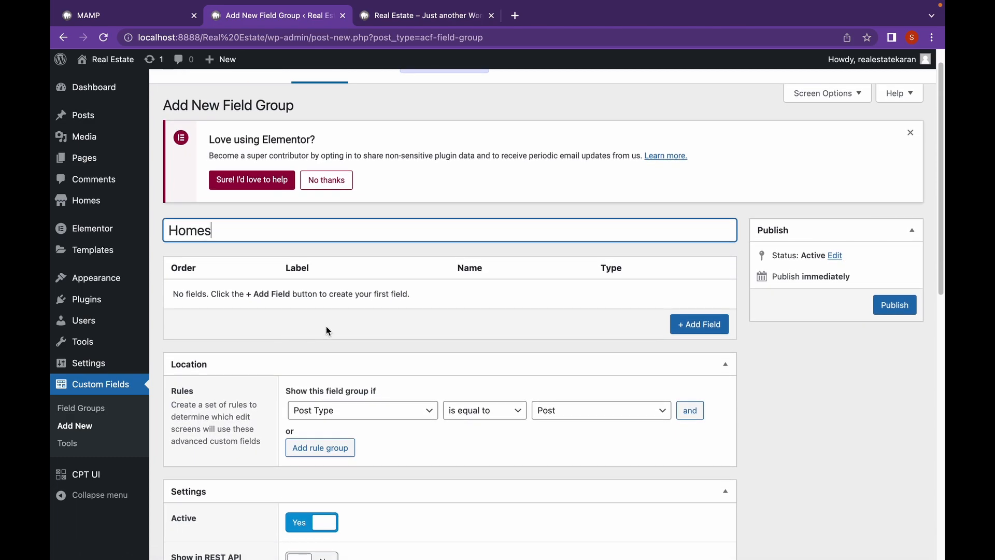
- Add a first field labelled Home Name to the Homes field group and save the group
click(685, 325)
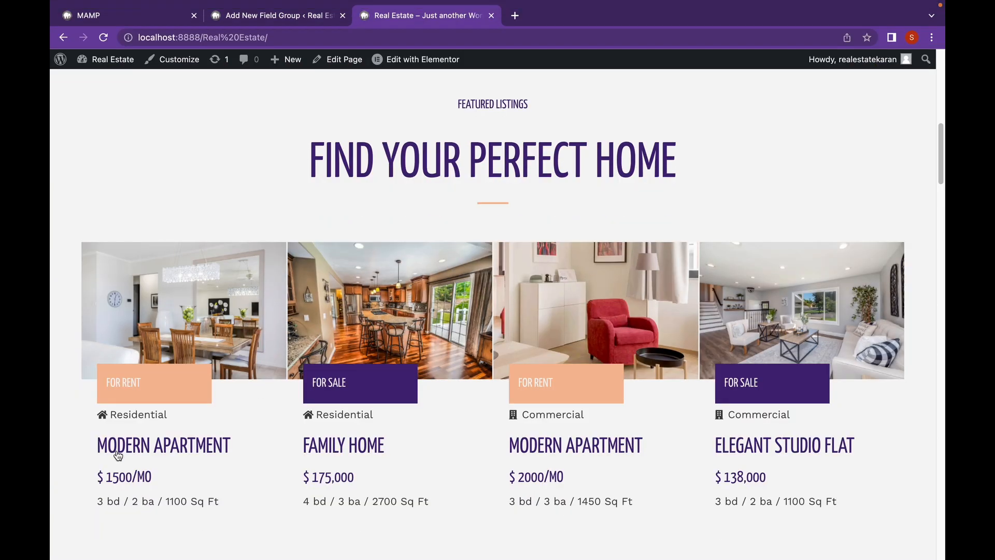
scroll(117, 457, down, 1)
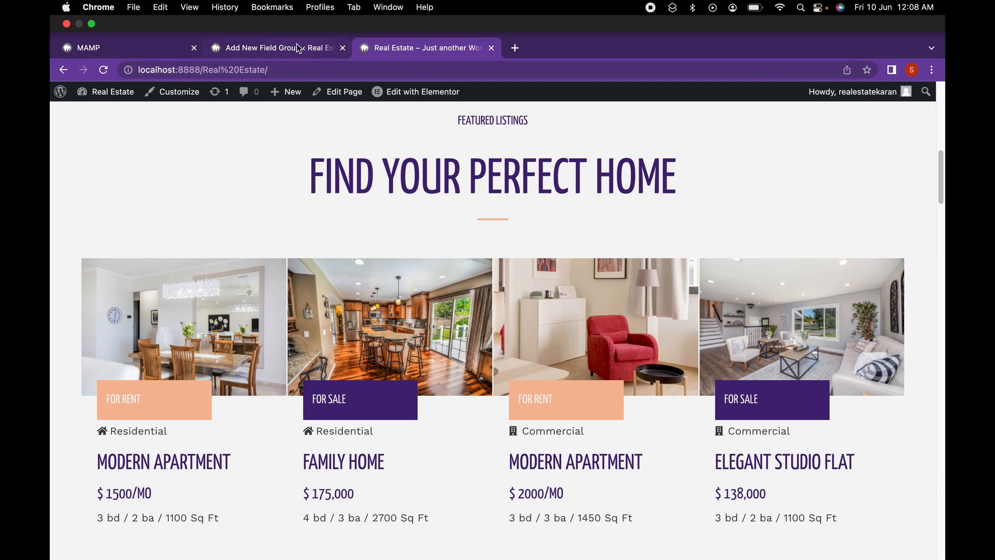
click(298, 48)
text(Hom)
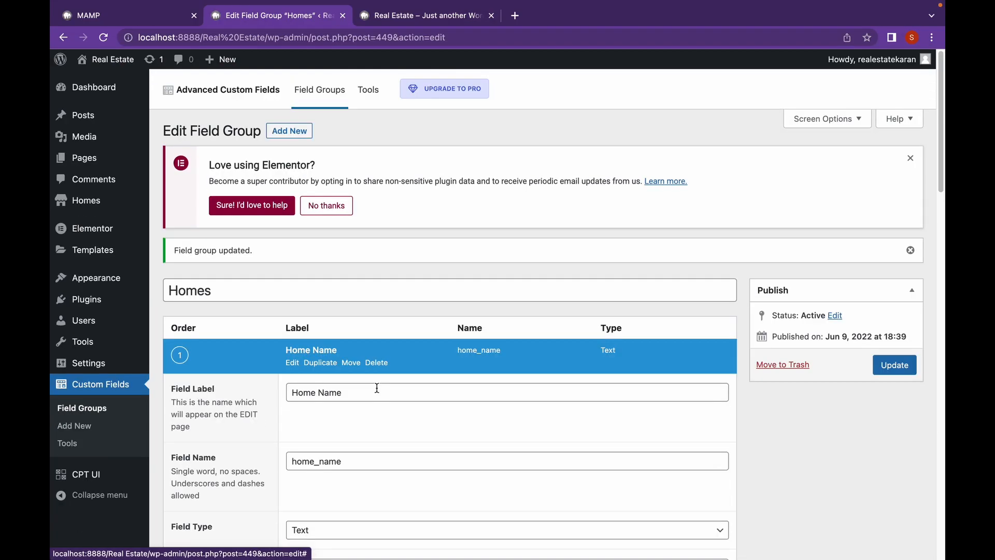
- Look through the field types available for Home Name, keep Text, and make the field required
scroll(374, 386, down, 5)
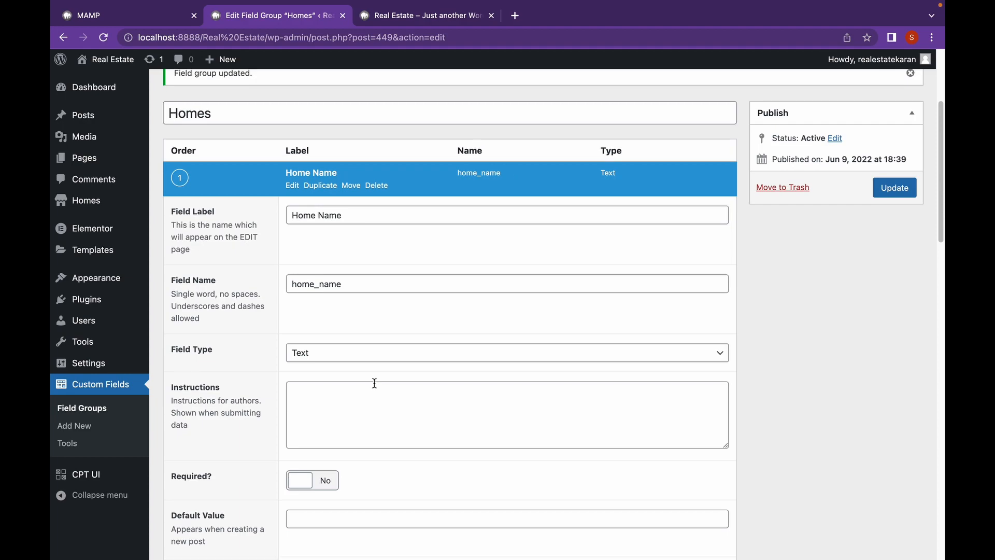
click(362, 353)
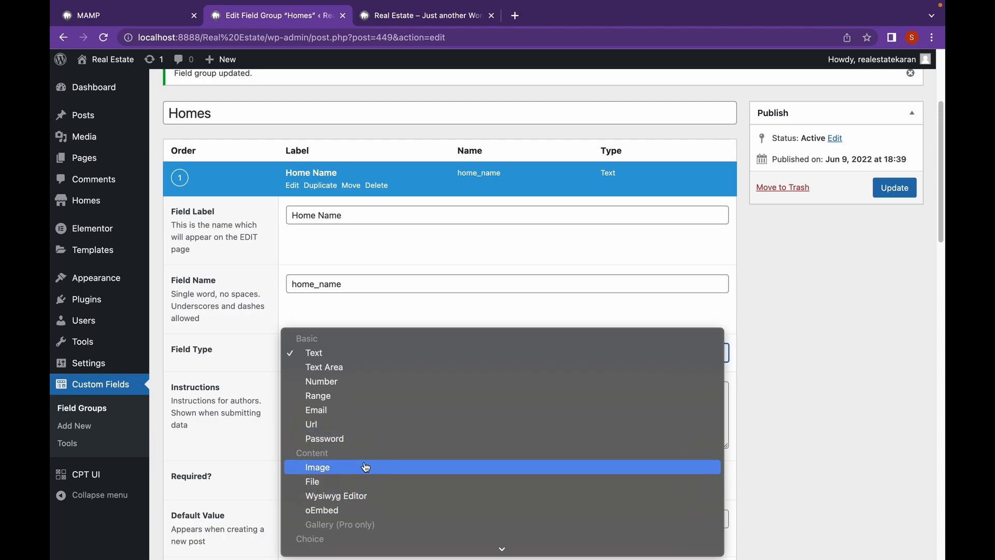
scroll(366, 481, down, 3)
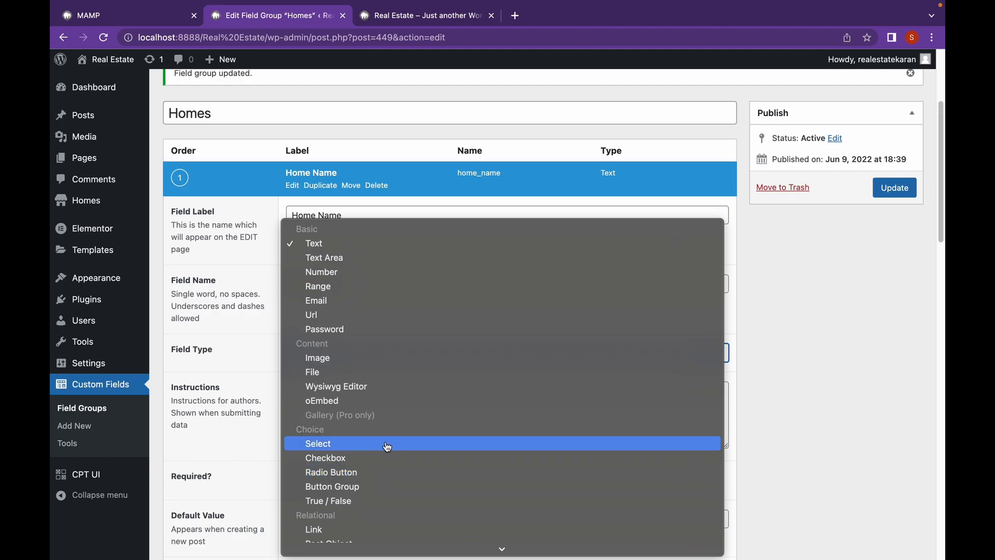
scroll(385, 444, down, 3)
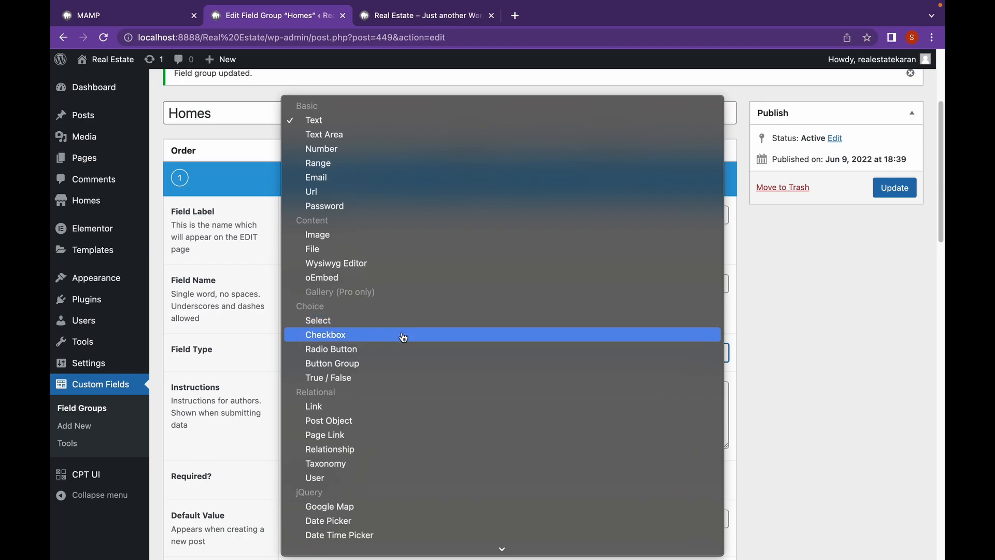
scroll(402, 420, down, 3)
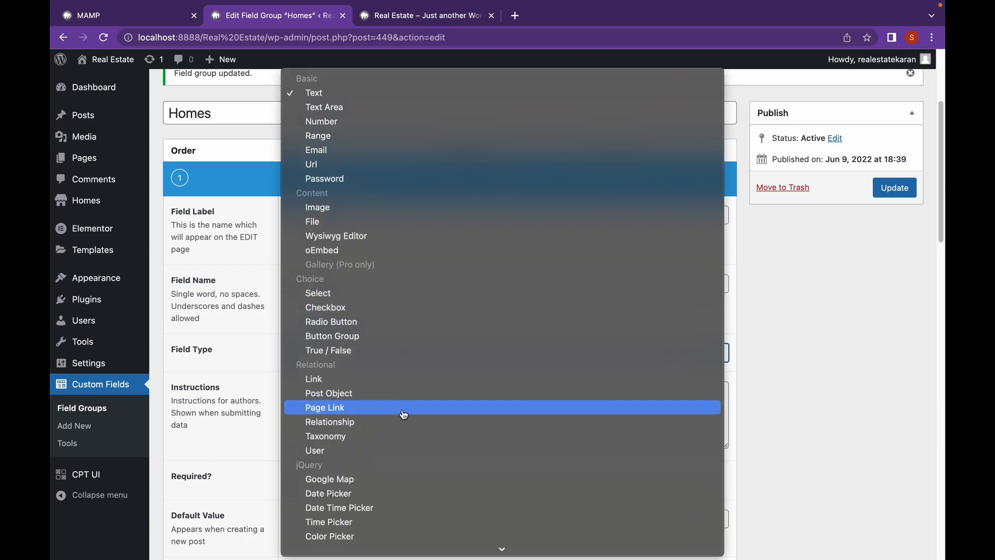
click(823, 256)
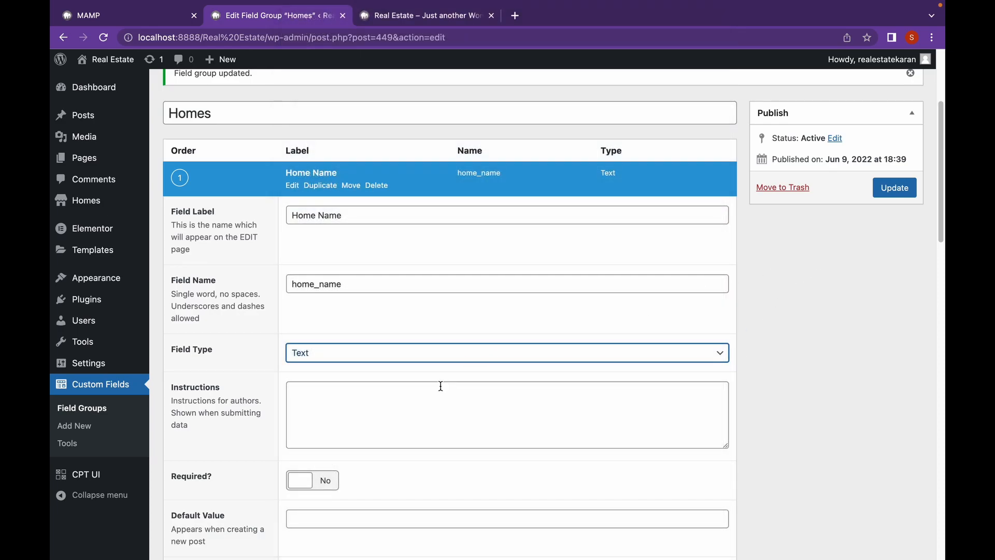
scroll(440, 387, down, 1)
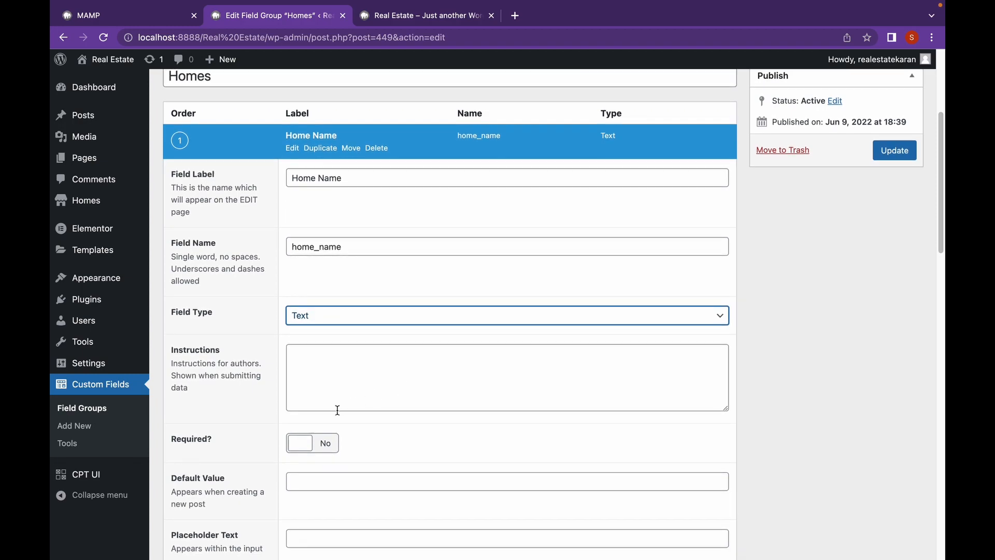
scroll(337, 410, down, 1)
click(310, 411)
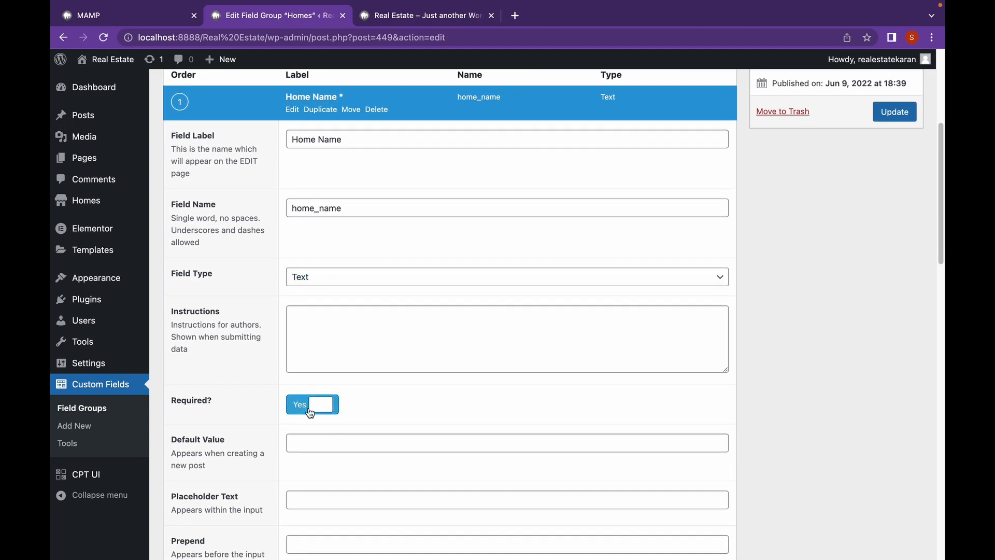
- Add a second field labelled pricing and set its field type to Number
scroll(431, 410, down, 2)
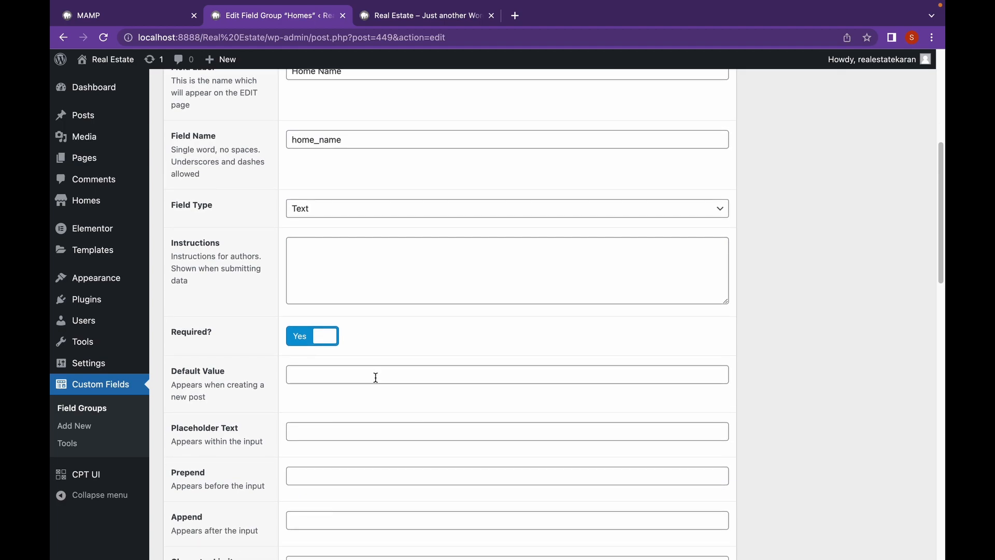
scroll(376, 377, down, 5)
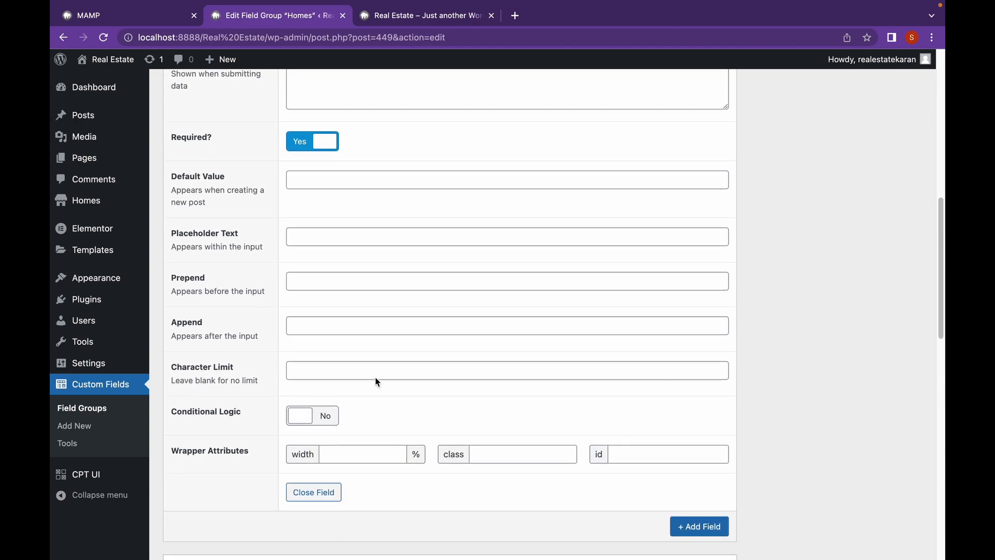
scroll(377, 382, down, 1)
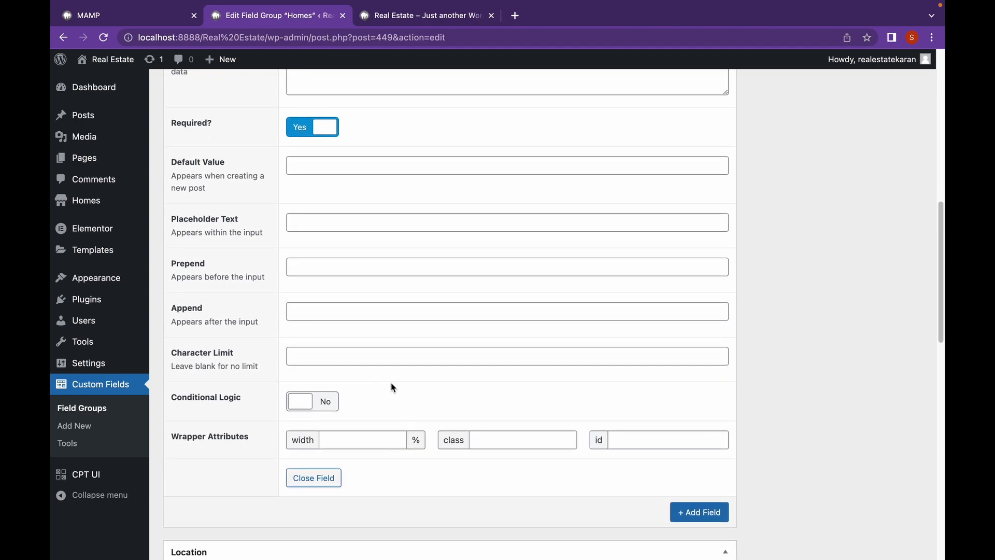
click(696, 514)
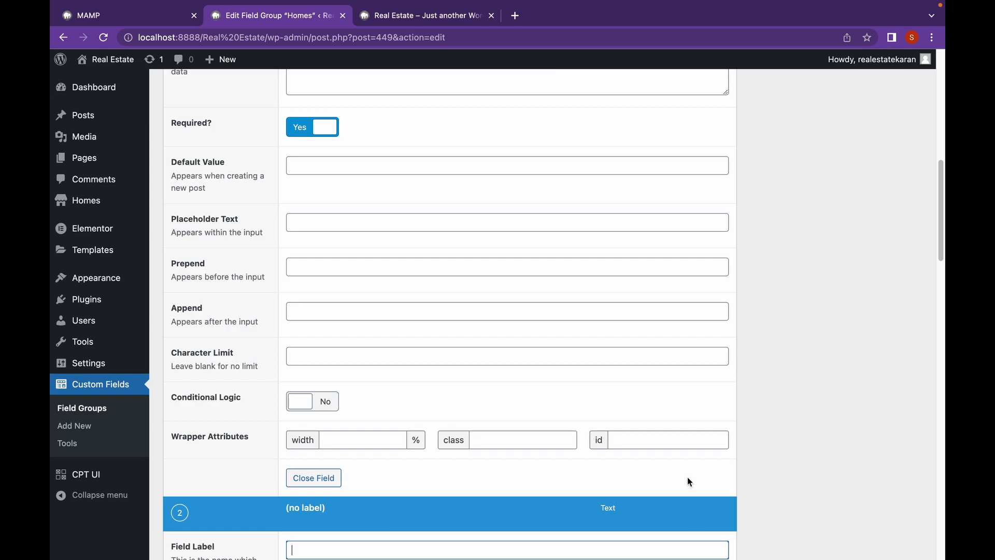
scroll(706, 400, down, 2)
scroll(696, 381, down, 10)
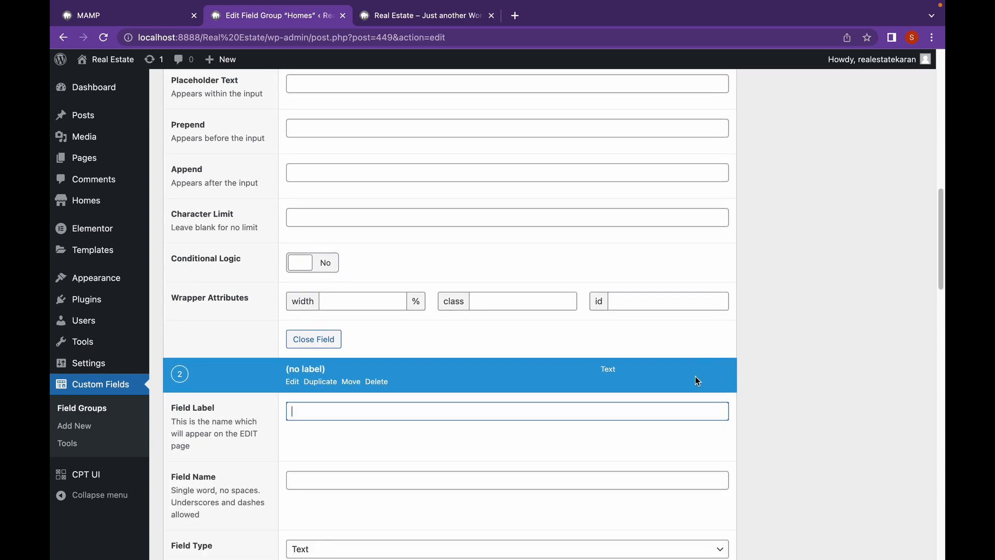
scroll(695, 375, up, 1)
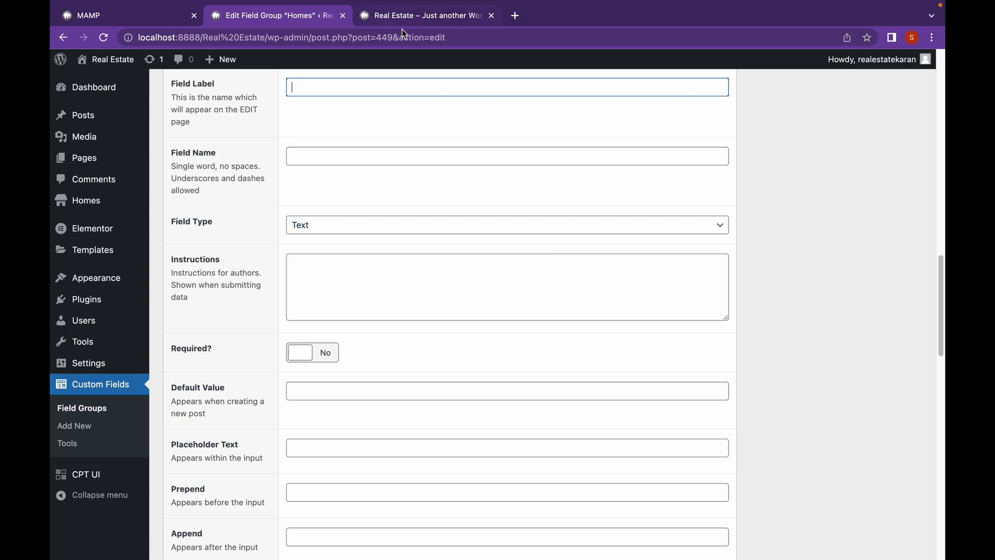
click(429, 22)
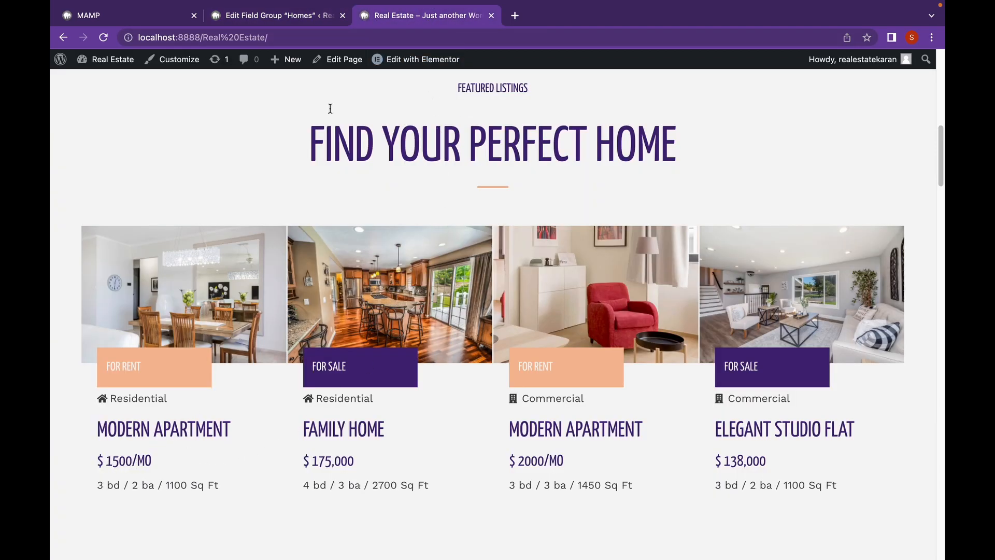
click(310, 17)
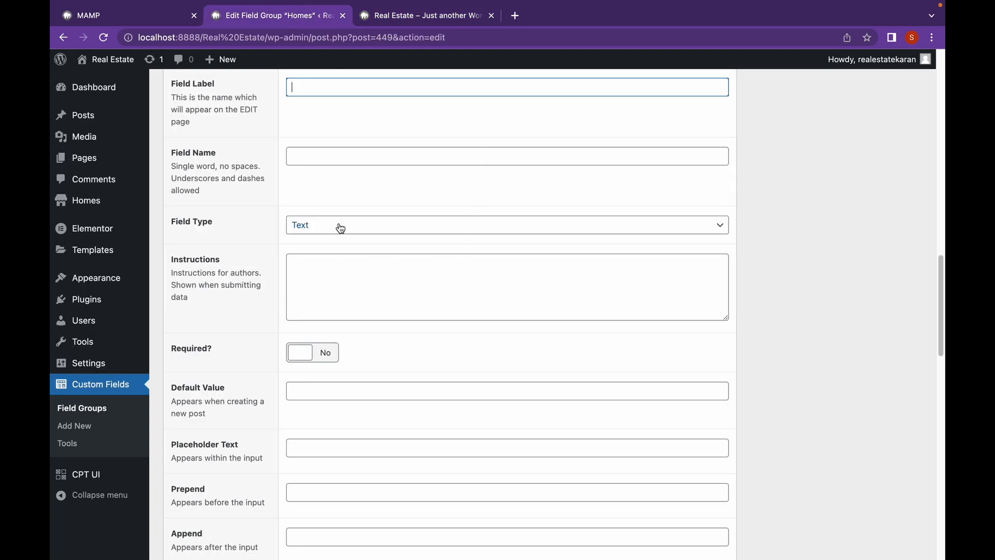
text(pricing)
click(340, 226)
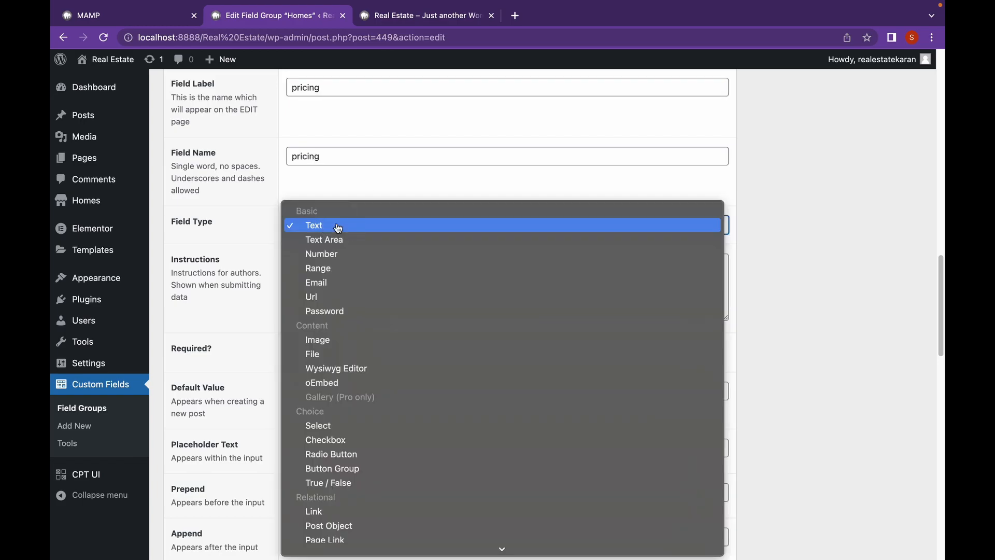
click(336, 254)
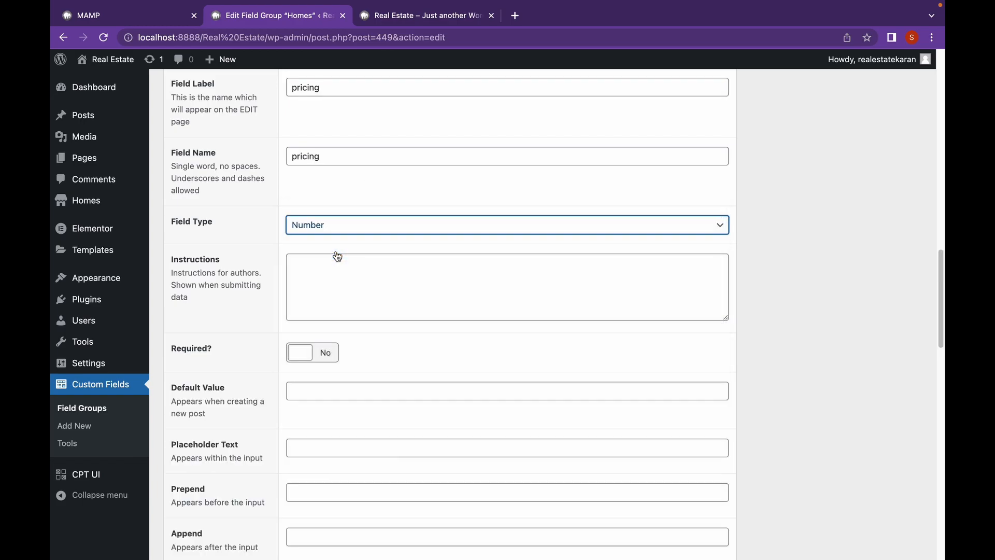
- Make the pricing field required and set $ as its prepended text
scroll(355, 284, down, 1)
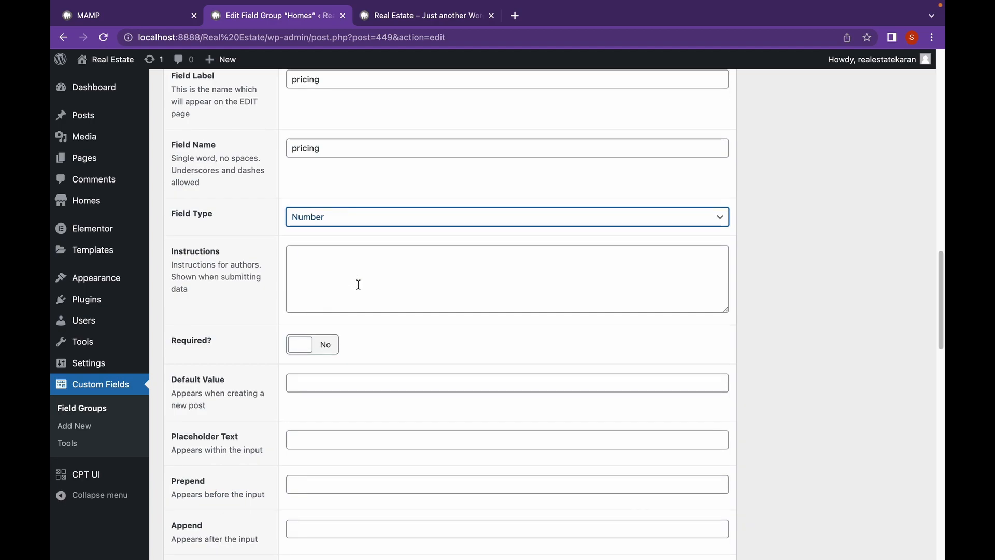
click(315, 348)
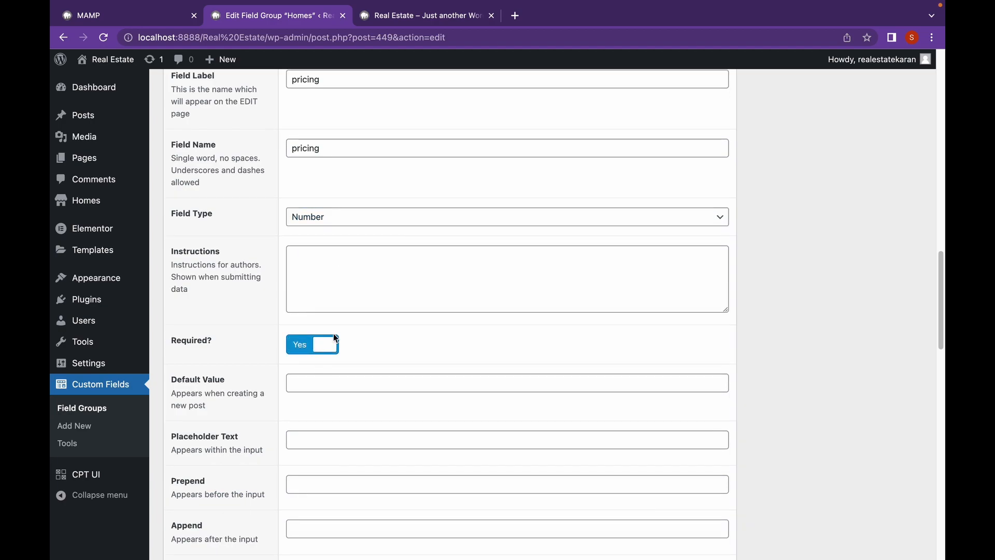
scroll(441, 346, down, 2)
scroll(442, 343, down, 4)
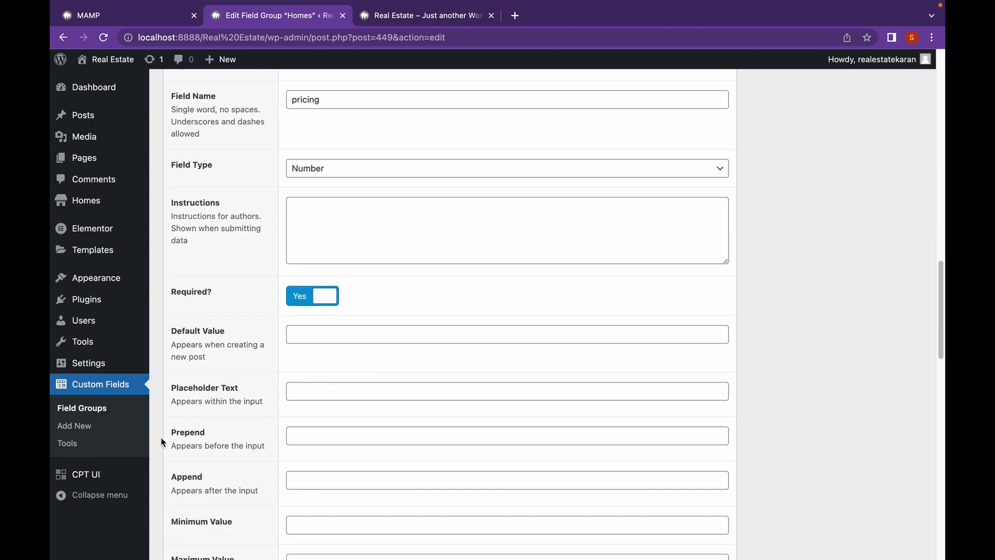
click(322, 437)
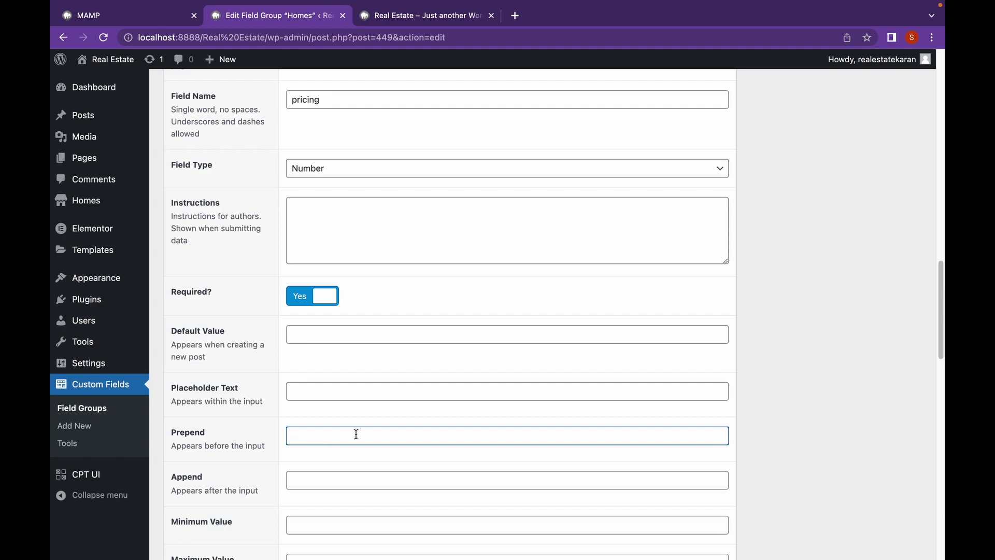
text($)
scroll(373, 421, down, 5)
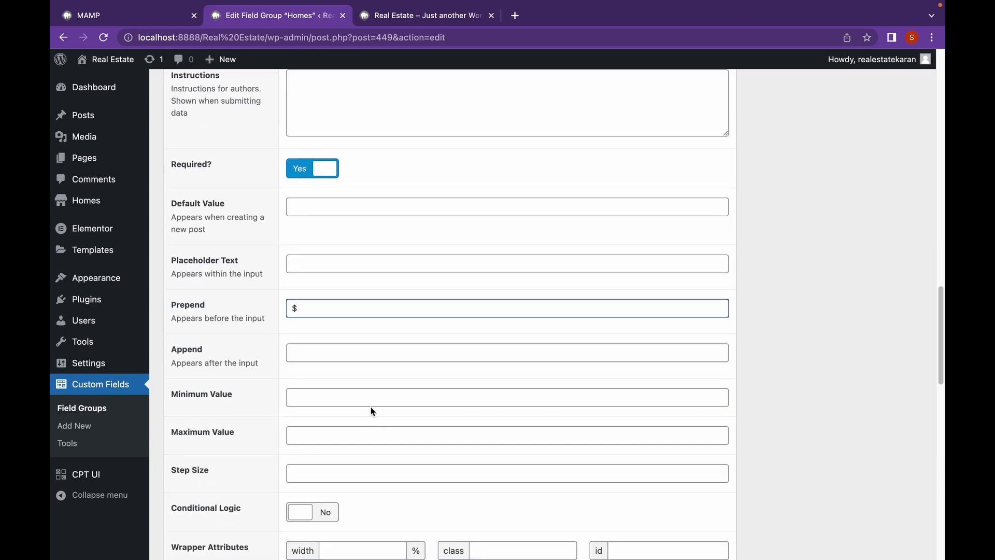
scroll(370, 408, down, 1)
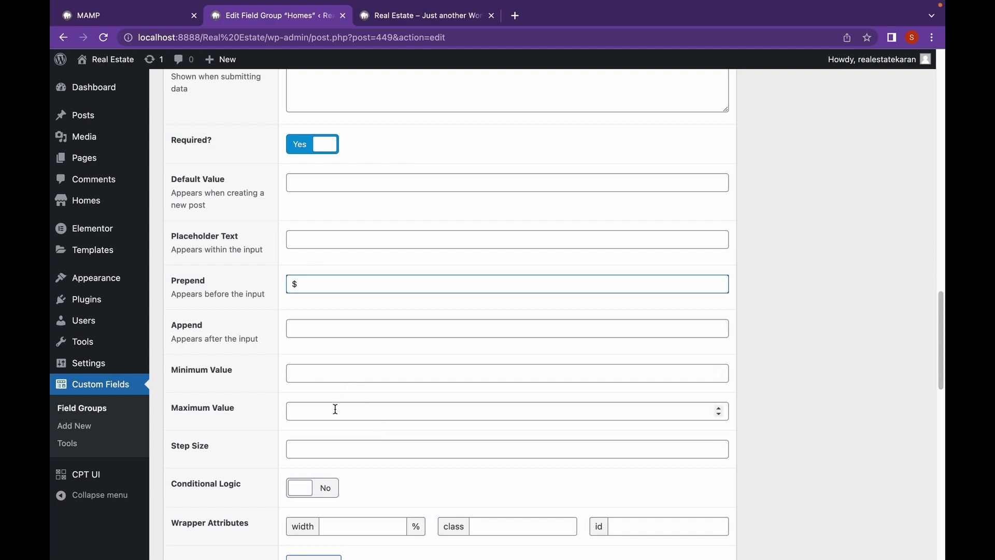
scroll(335, 410, down, 1)
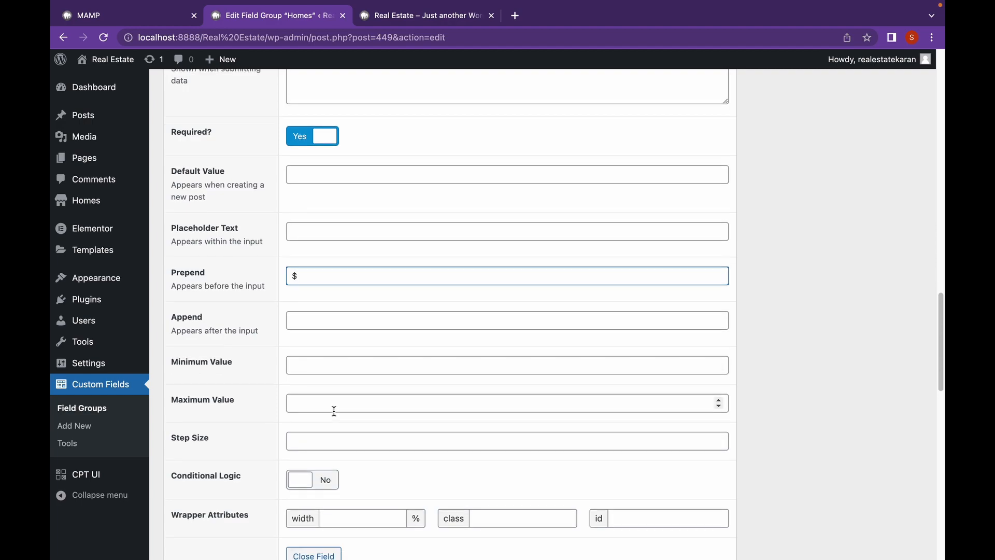
scroll(335, 411, down, 3)
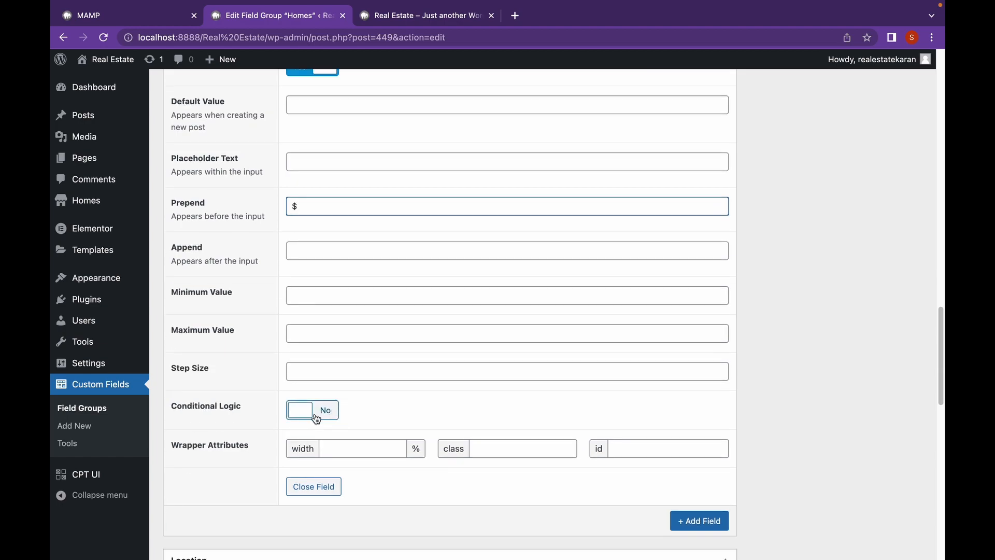
click(321, 416)
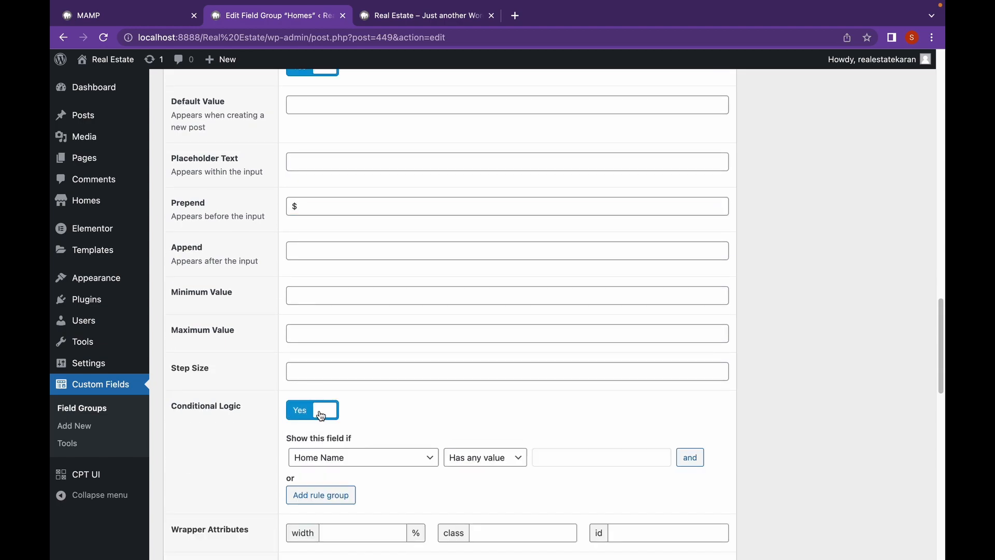
click(321, 416)
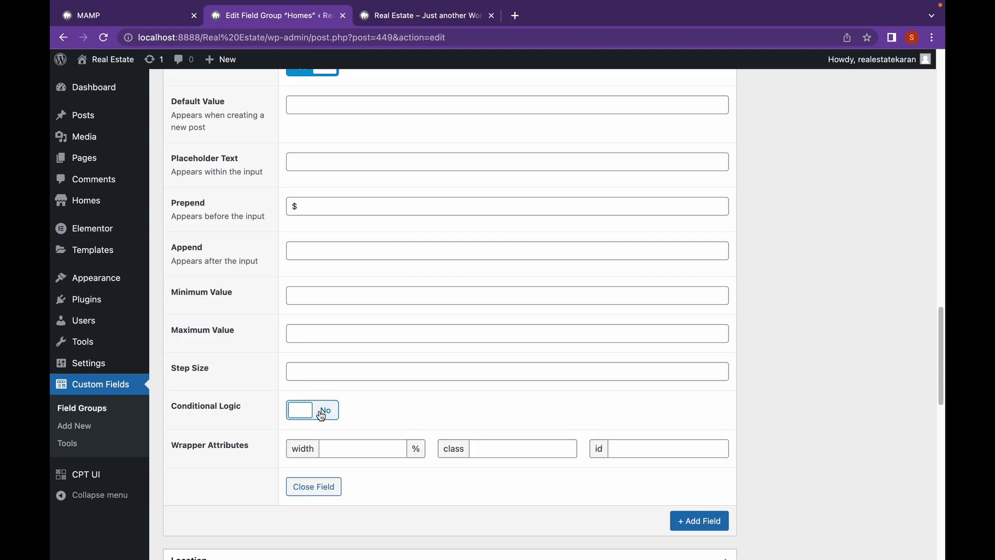
- Add a third field labelled Excerpt and save the Homes field group
click(714, 523)
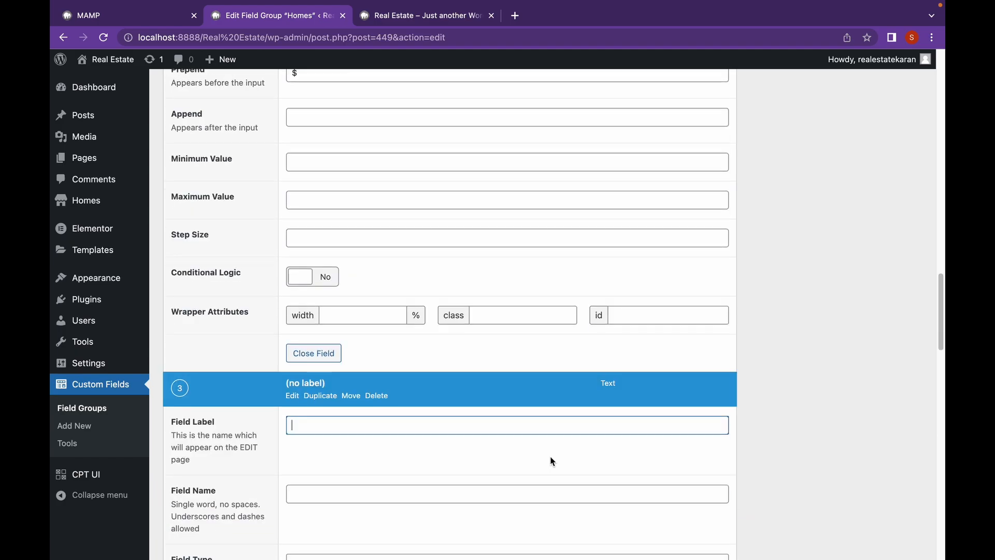
click(406, 20)
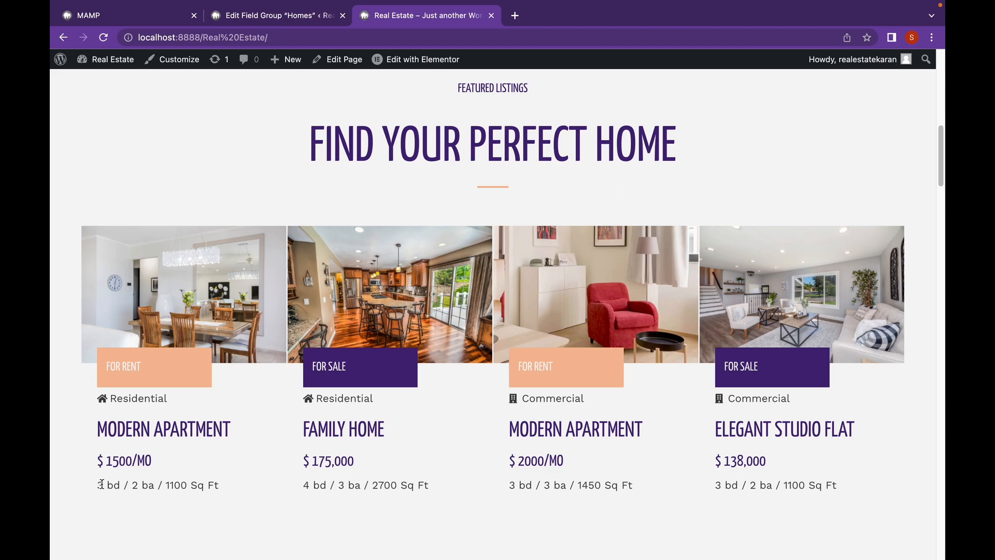
click(313, 21)
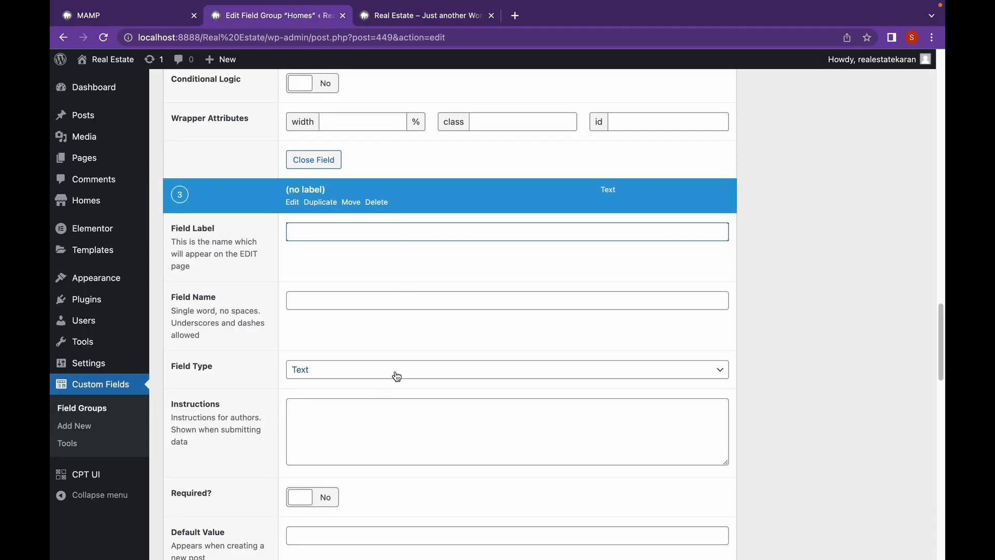
text(Excerp)
key(Return)
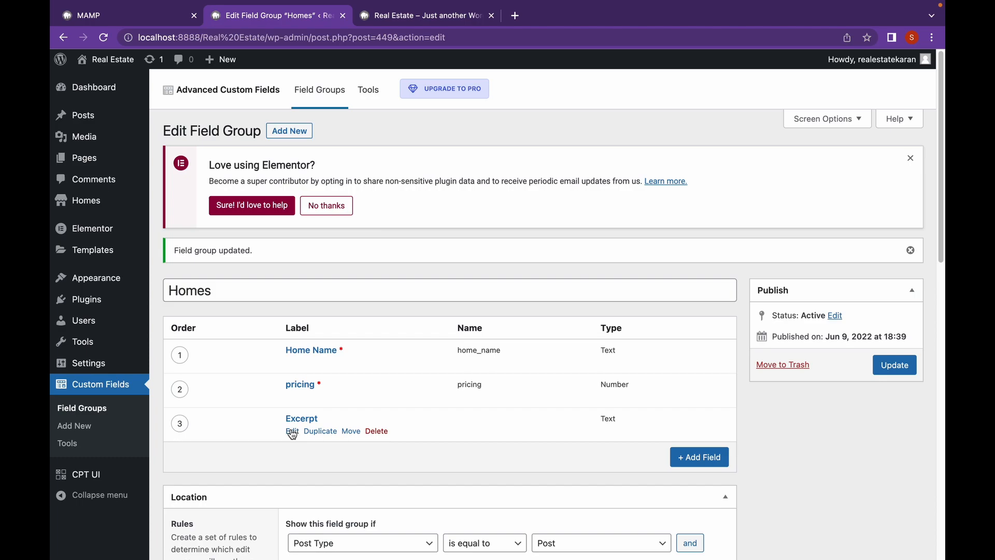
- Set the Excerpt field's name to Excerpt and make the field required
click(293, 432)
scroll(365, 382, down, 2)
scroll(365, 388, down, 1)
click(344, 420)
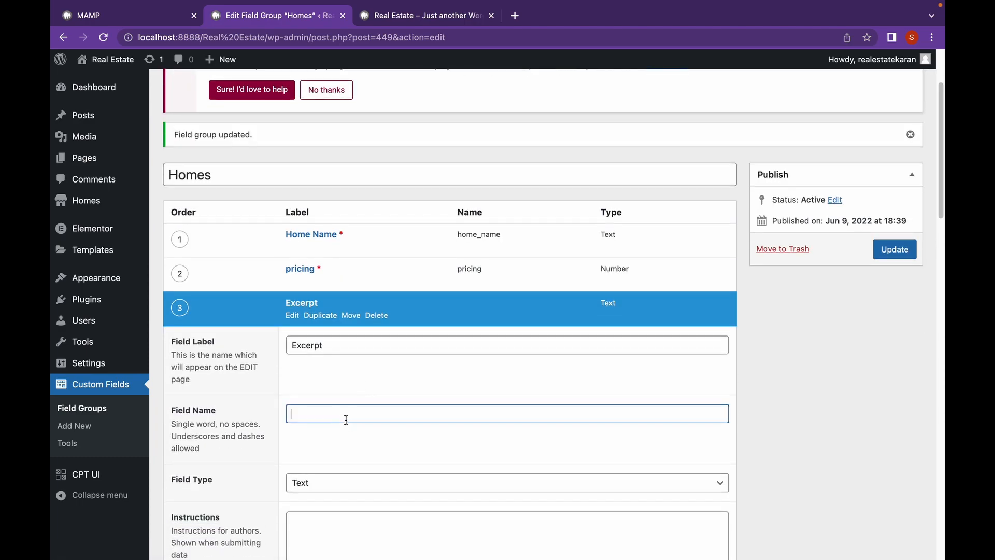
text(Excerpt)
scroll(412, 409, down, 1)
scroll(411, 409, down, 3)
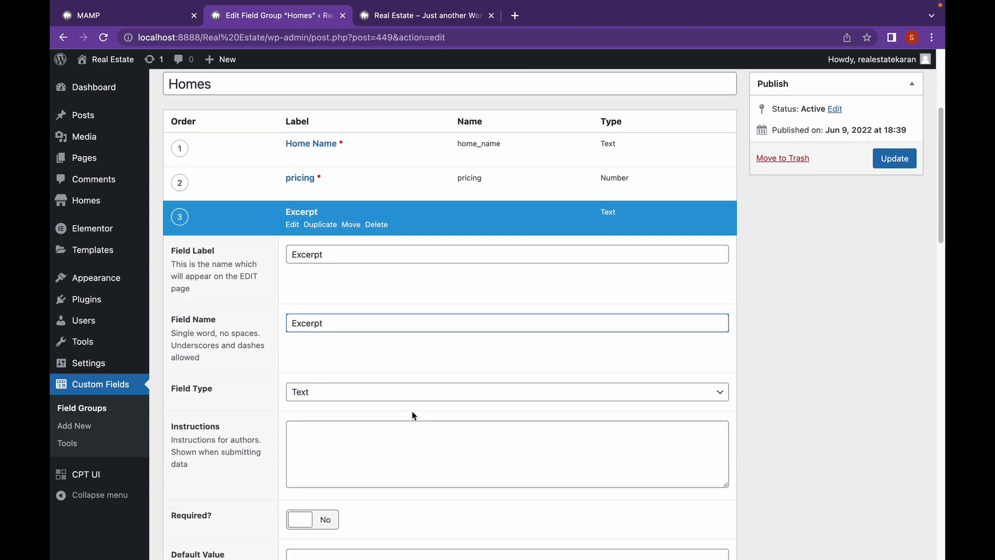
scroll(413, 416, down, 1)
click(304, 490)
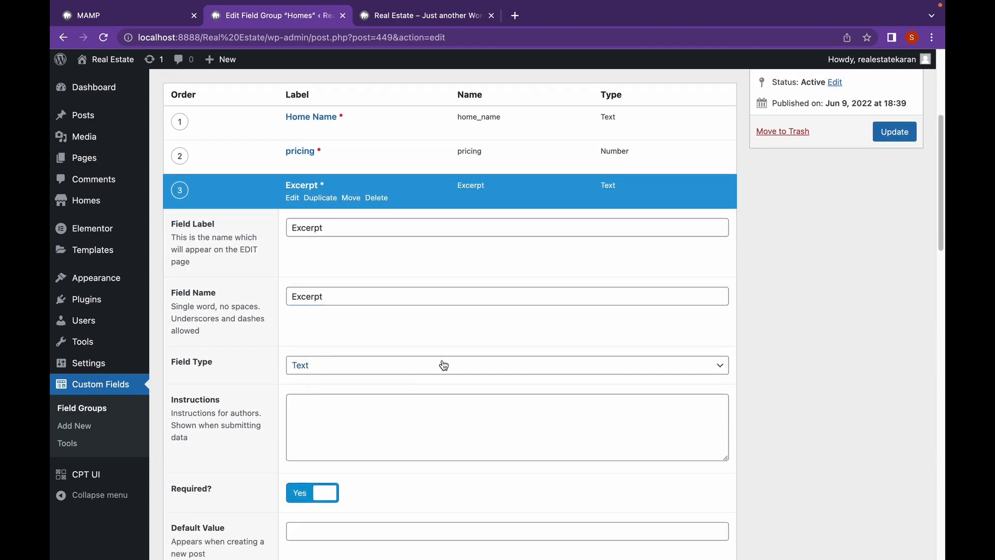
- Check the featured listings on the live site, and add a fourth field labelled House Info with the name house_info
scroll(442, 359, down, 2)
scroll(440, 360, down, 7)
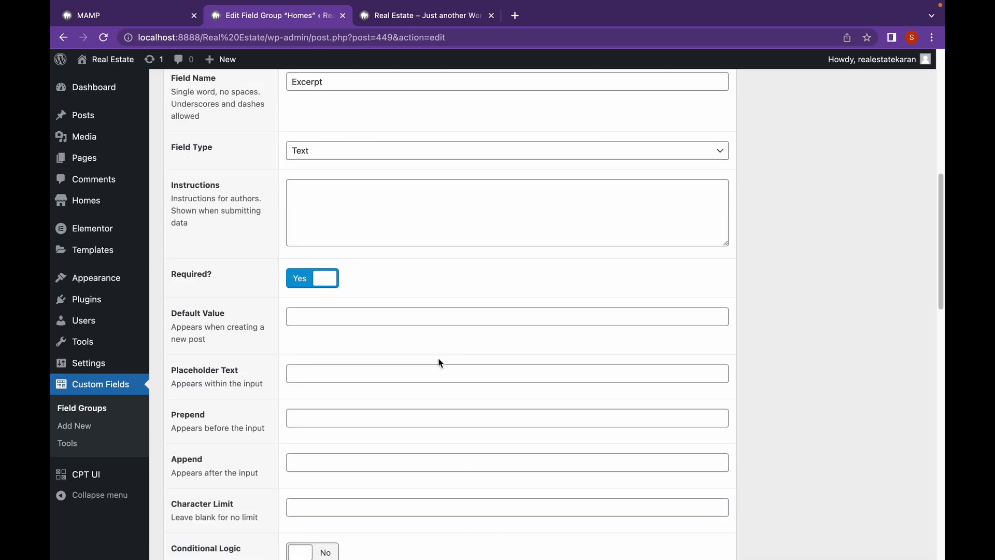
scroll(438, 358, down, 2)
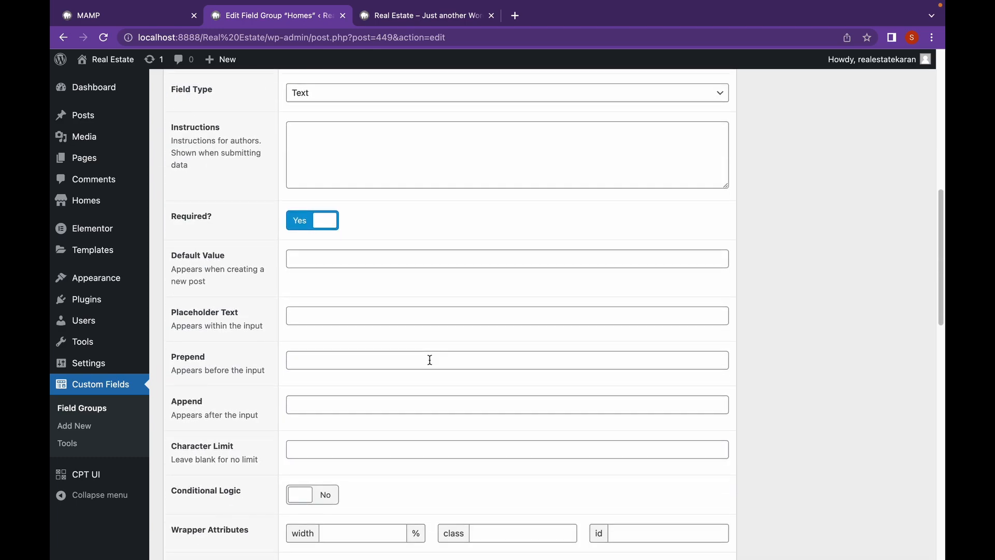
scroll(430, 360, down, 3)
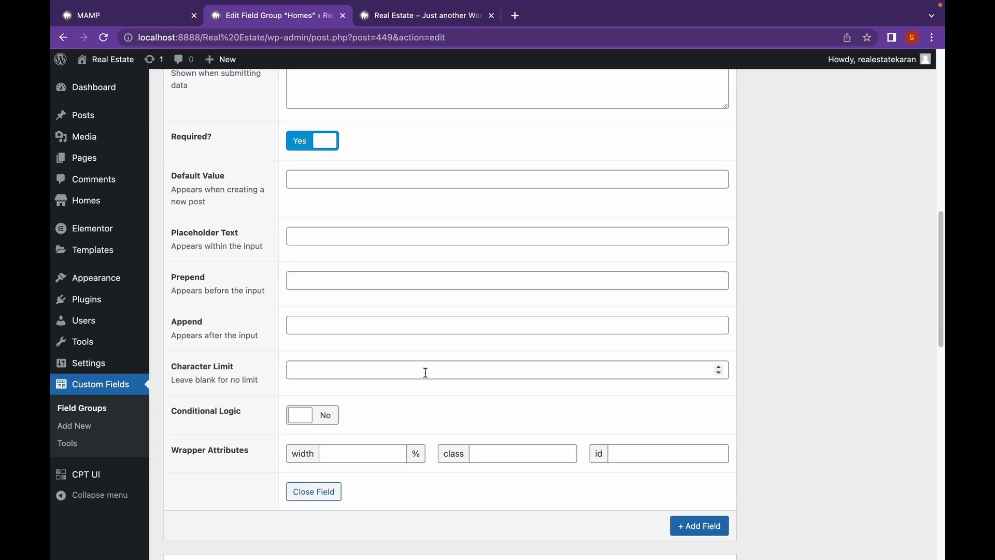
click(674, 516)
scroll(511, 375, down, 4)
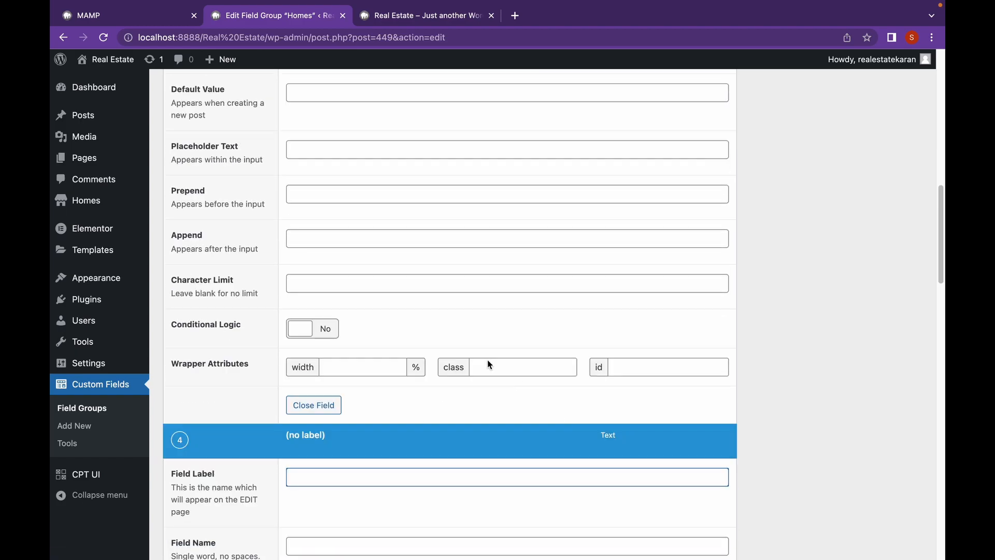
click(414, 16)
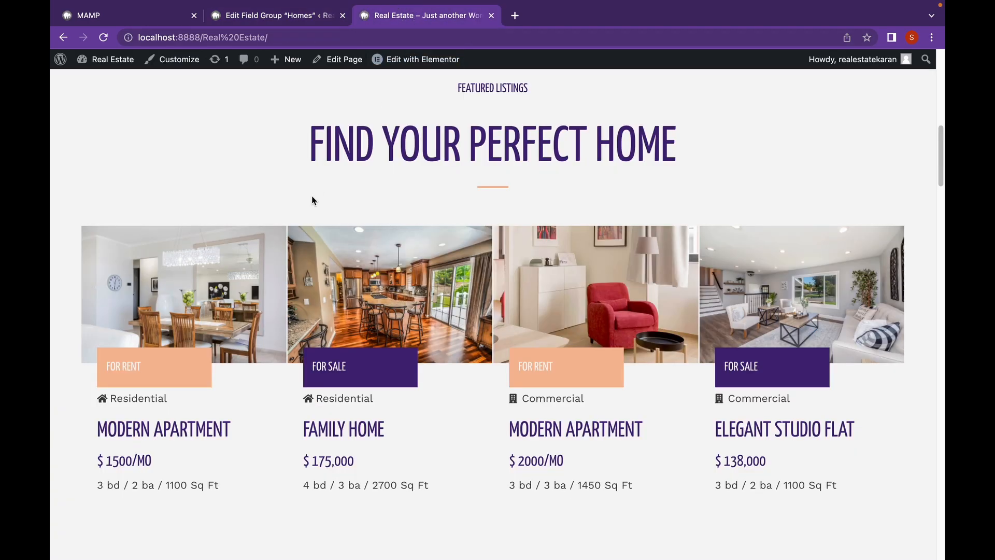
click(262, 21)
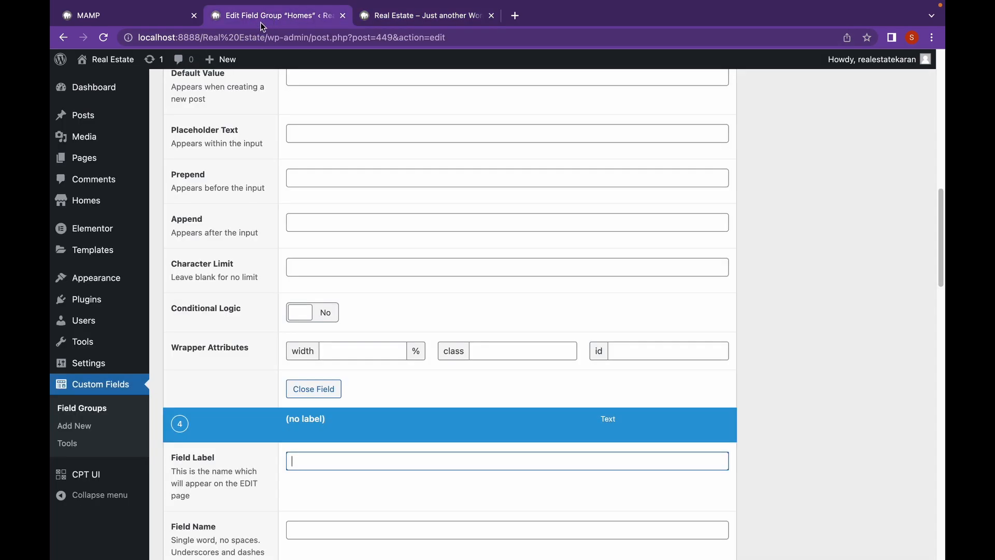
scroll(420, 342, down, 2)
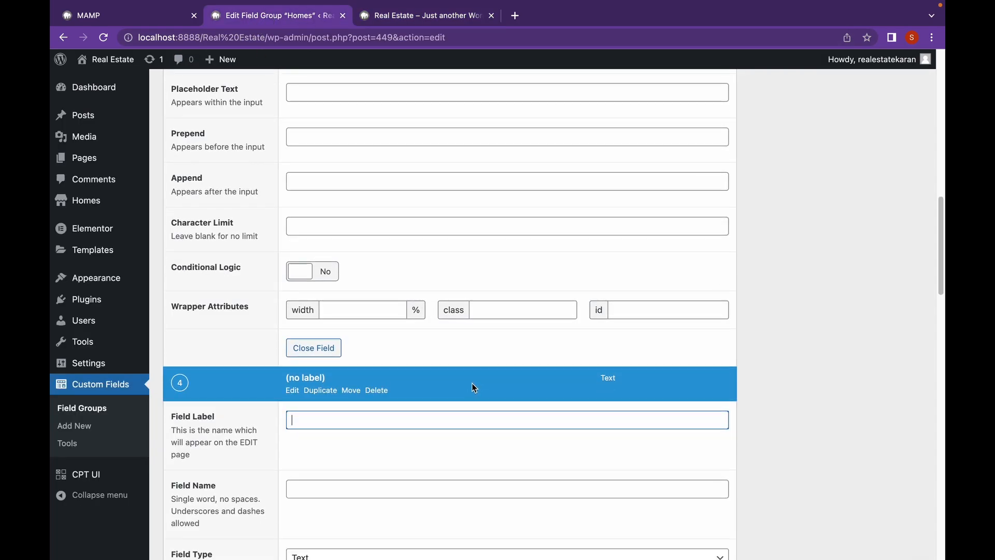
click(472, 383)
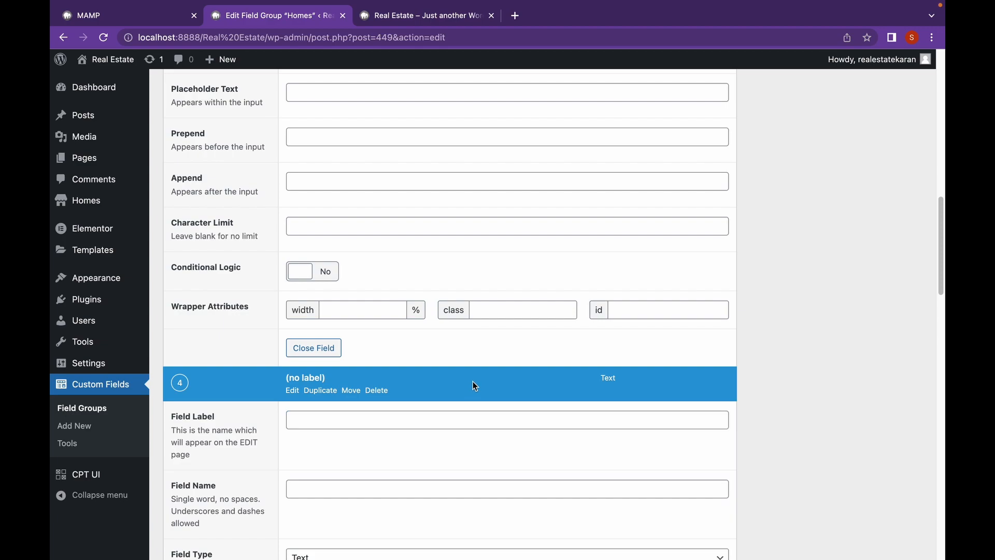
click(409, 420)
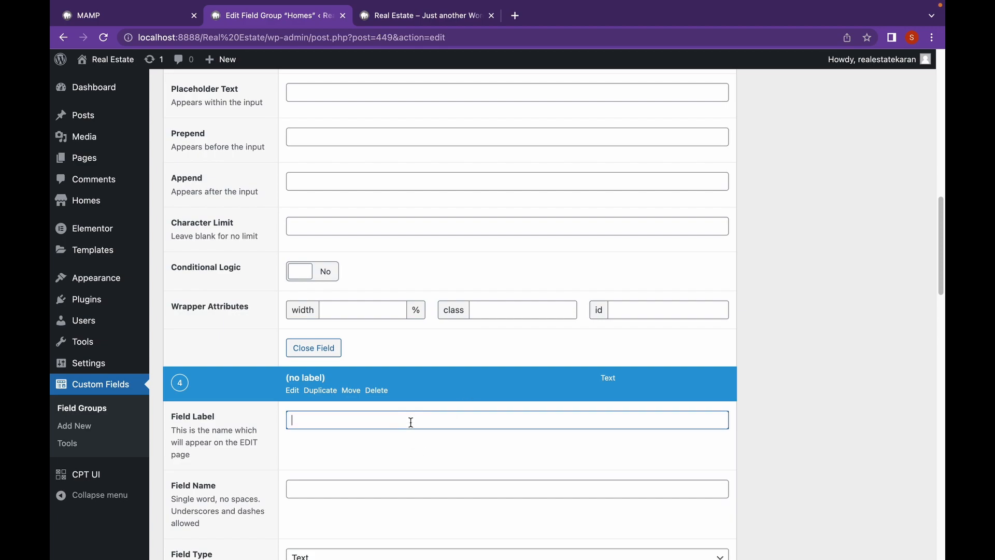
text(House Info)
scroll(402, 425, down, 2)
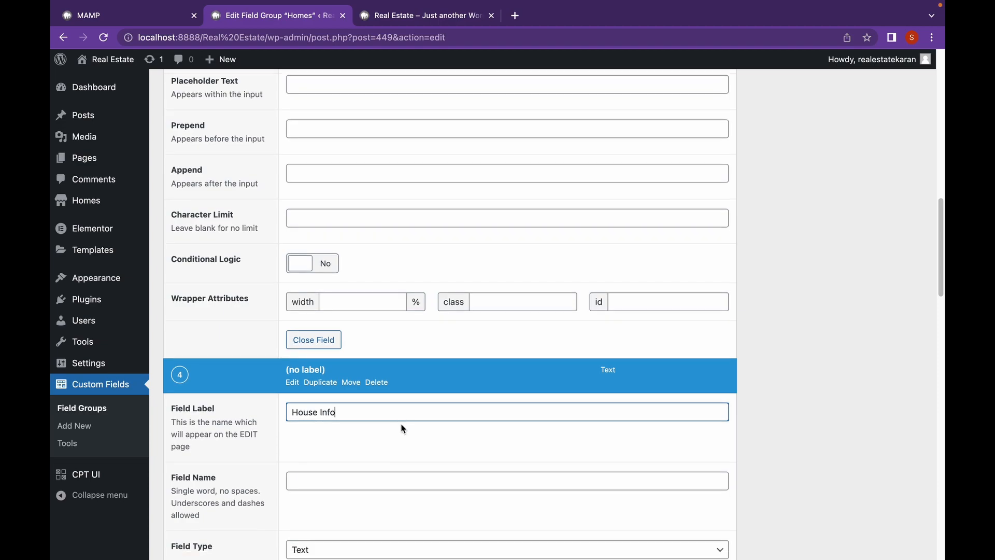
click(381, 448)
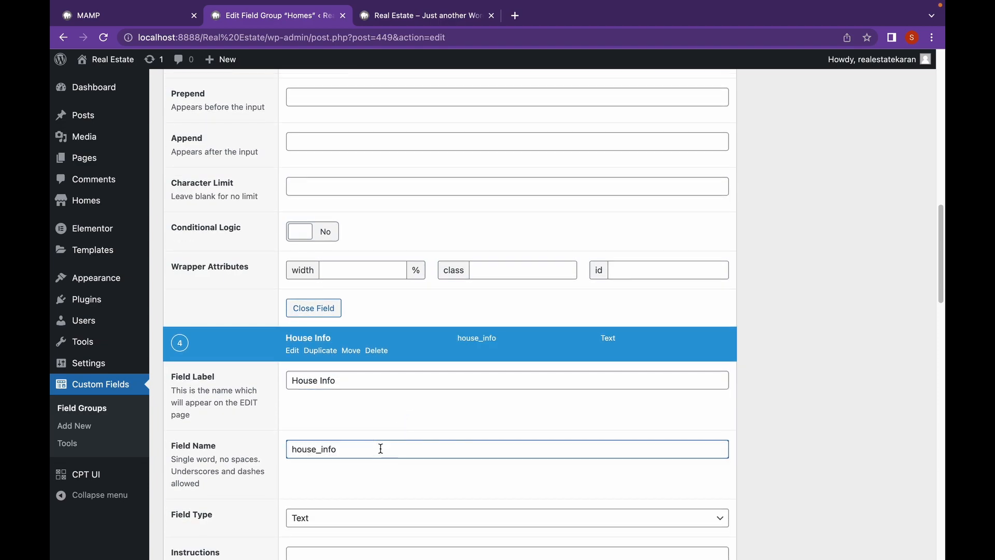
- Set the House Info field's type to Text Area and make it required
scroll(381, 449, down, 1)
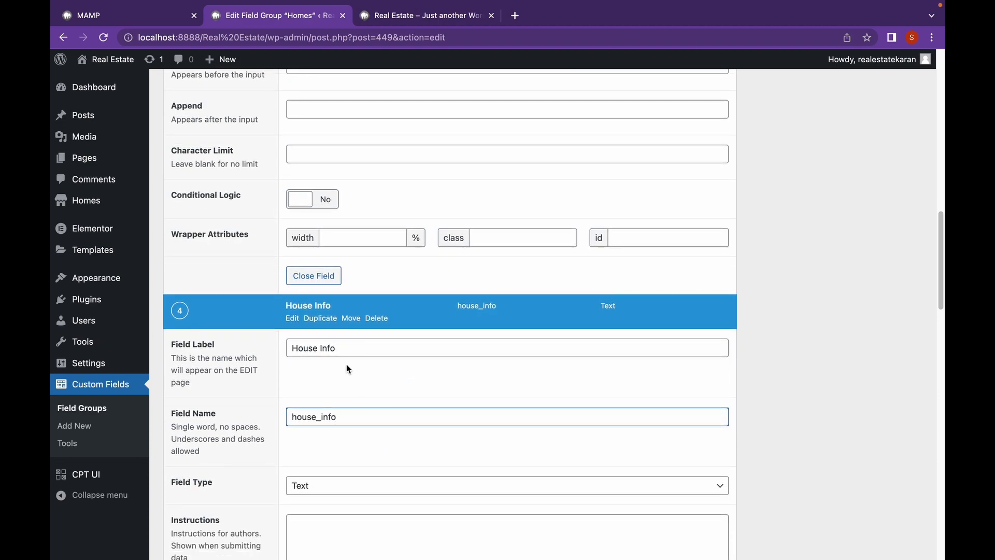
scroll(348, 373, down, 2)
click(349, 414)
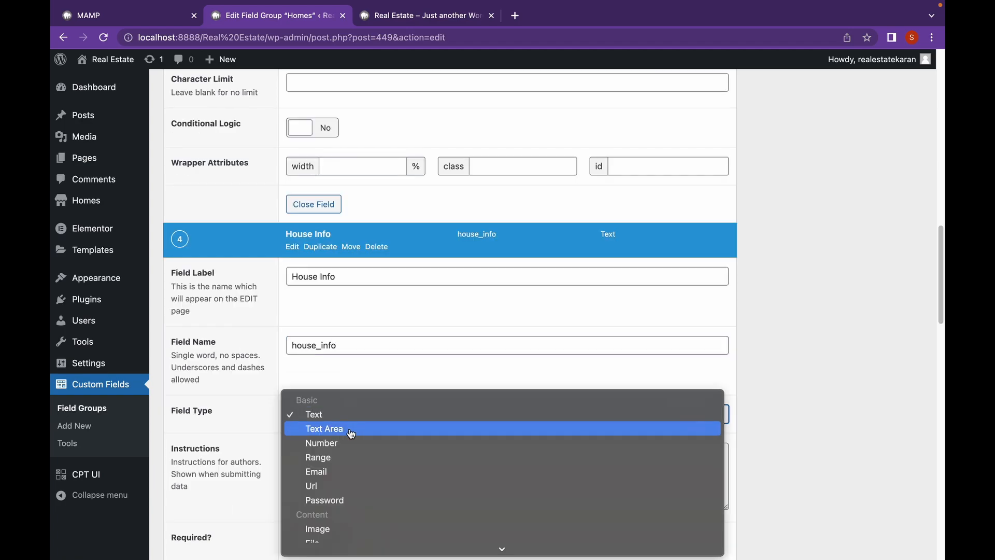
click(352, 434)
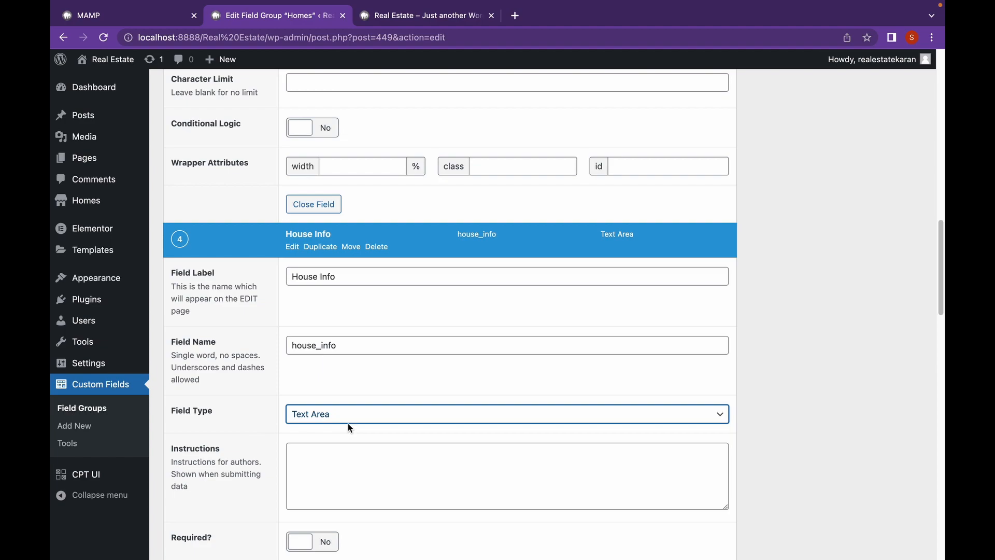
scroll(347, 425, down, 2)
click(314, 498)
scroll(371, 427, down, 5)
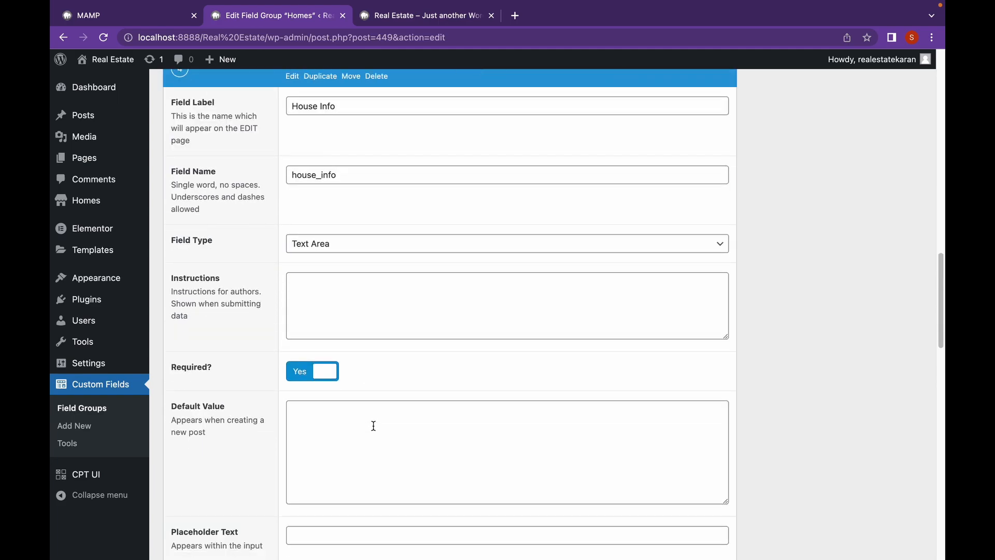
- Review the remaining House Info settings and add a fifth blank field to the field group
scroll(373, 425, down, 9)
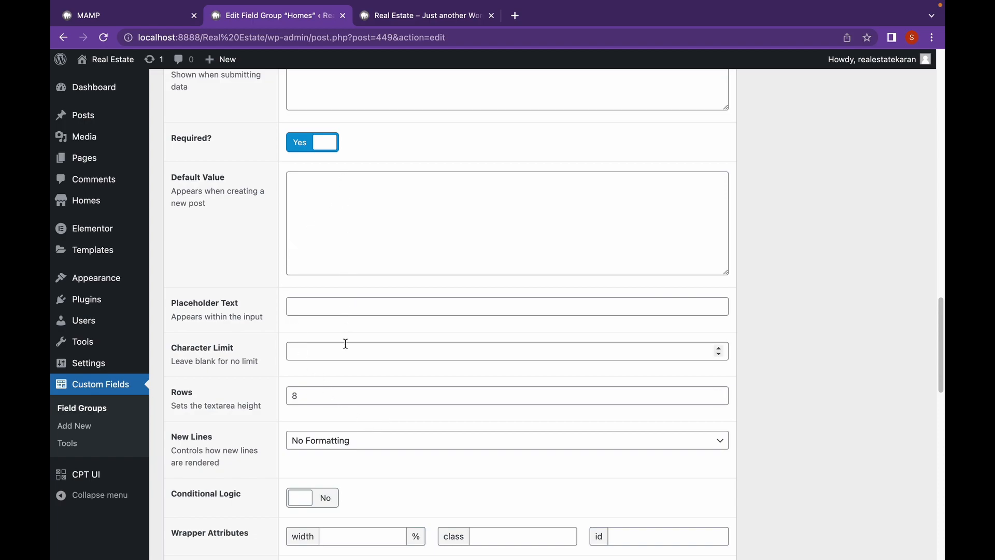
scroll(342, 349, down, 1)
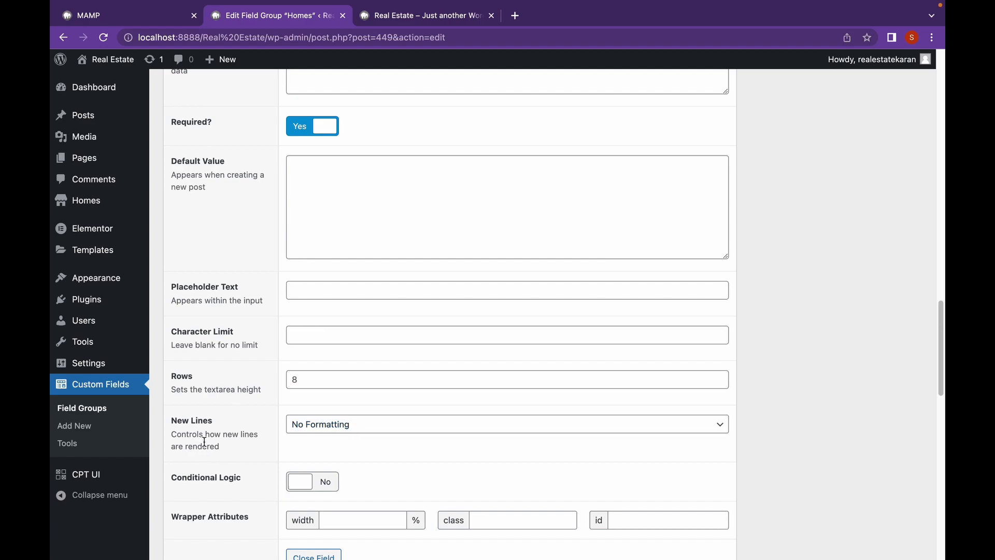
scroll(515, 468, down, 1)
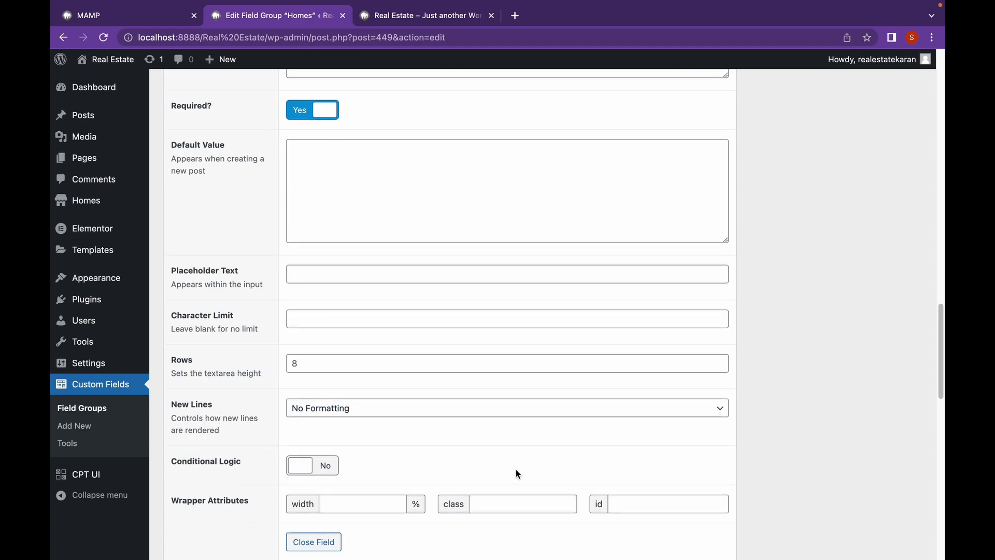
scroll(516, 472, down, 3)
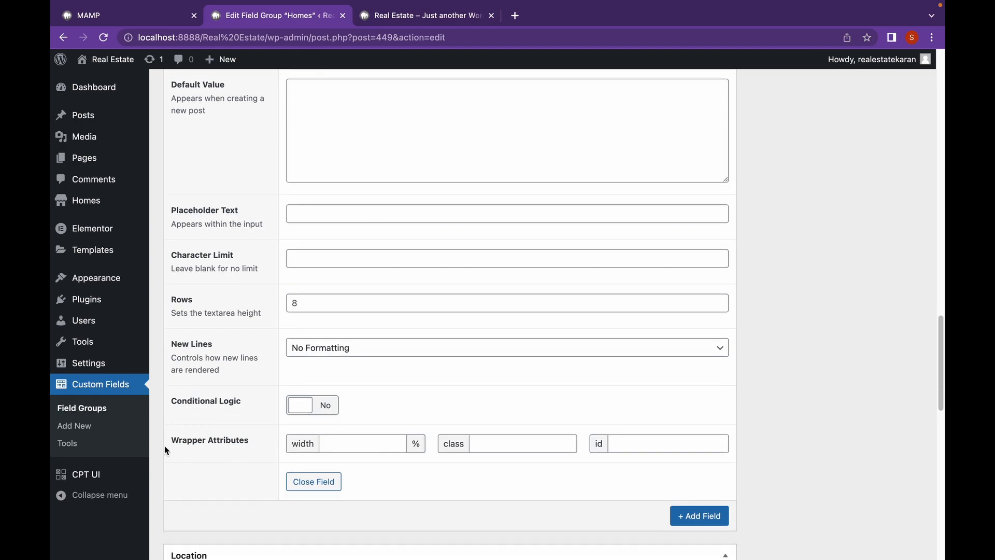
scroll(437, 474, down, 3)
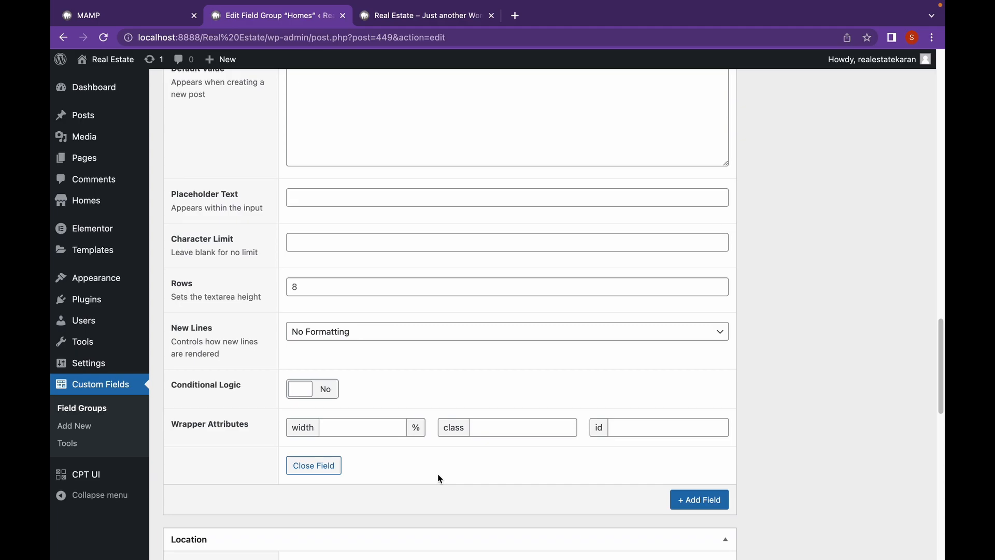
scroll(438, 474, down, 8)
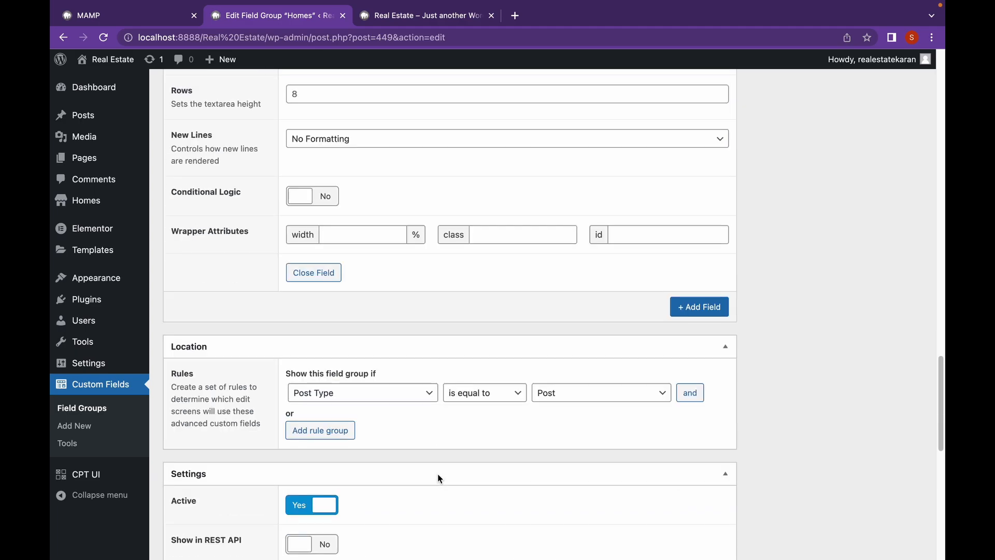
click(725, 311)
scroll(674, 363, down, 5)
scroll(641, 390, down, 3)
scroll(641, 390, up, 5)
scroll(641, 390, down, 15)
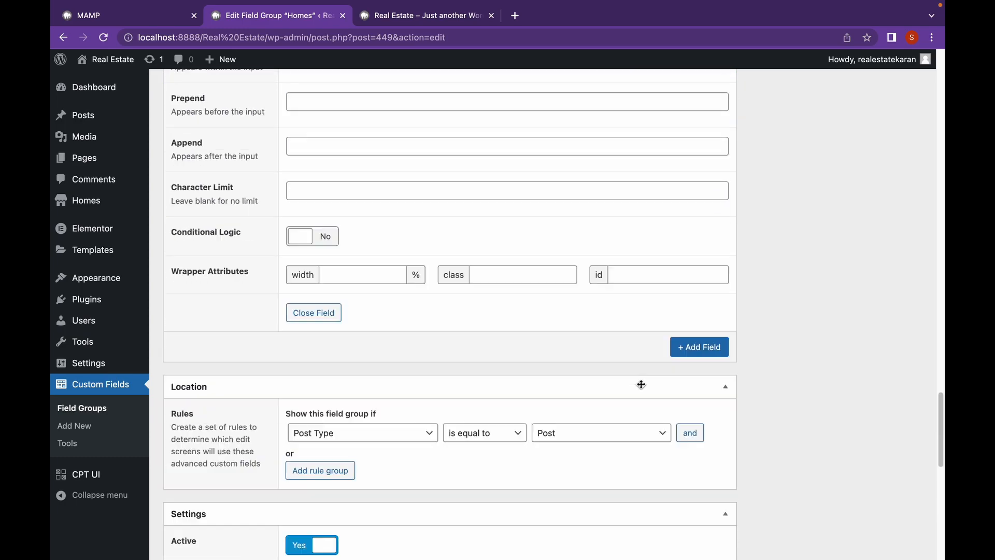
- Set the location rule to Post Type is equal to Home and update the Homes field group
scroll(641, 383, down, 2)
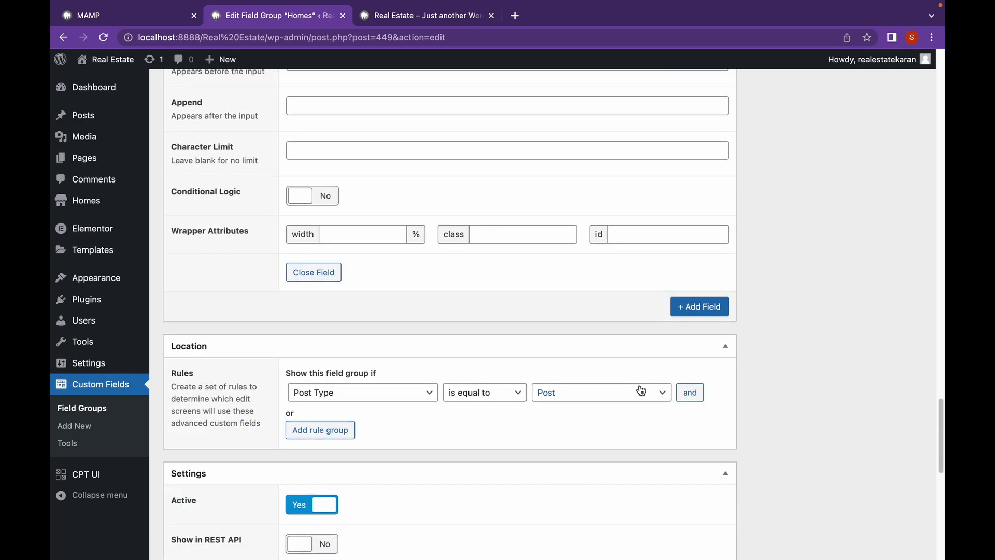
scroll(641, 390, down, 2)
scroll(640, 389, down, 1)
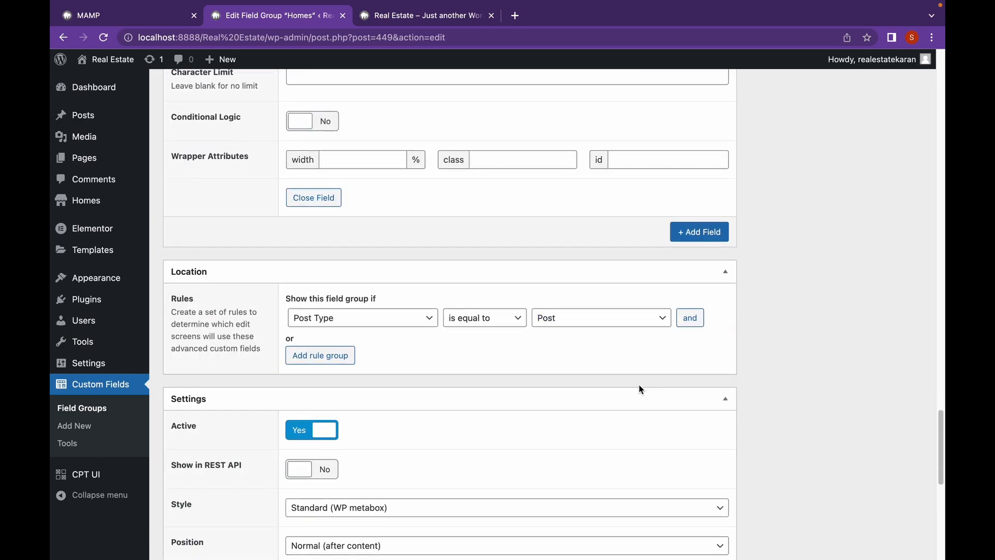
scroll(639, 387, down, 1)
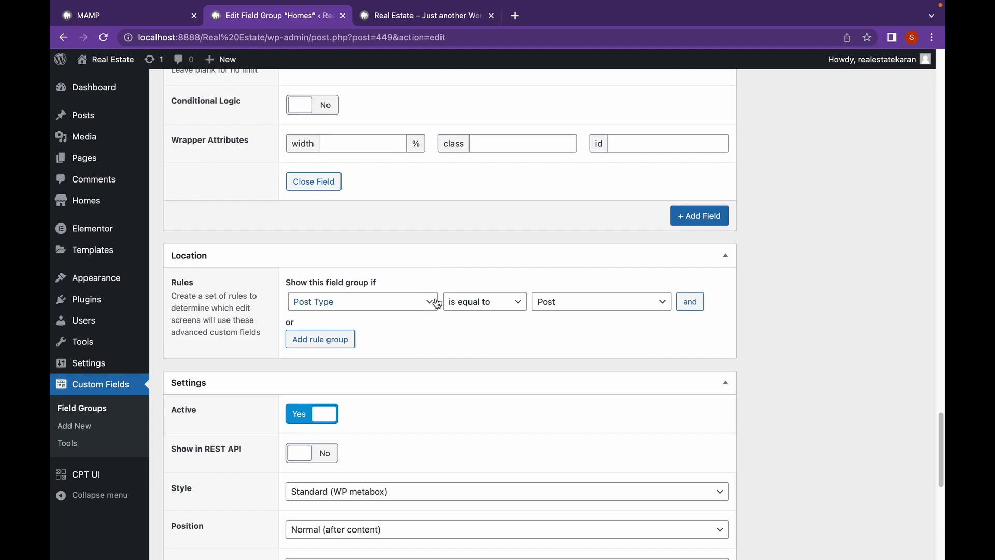
click(639, 310)
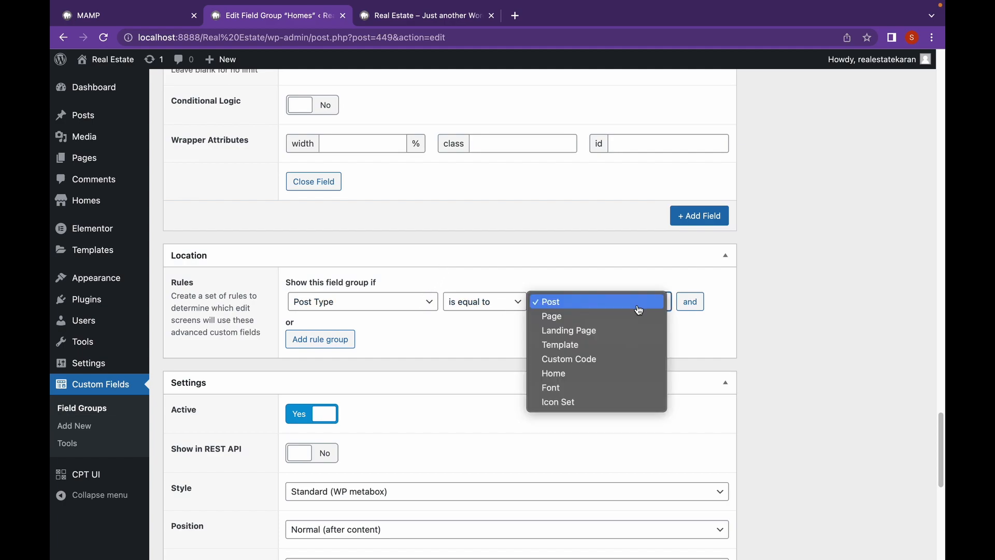
click(561, 374)
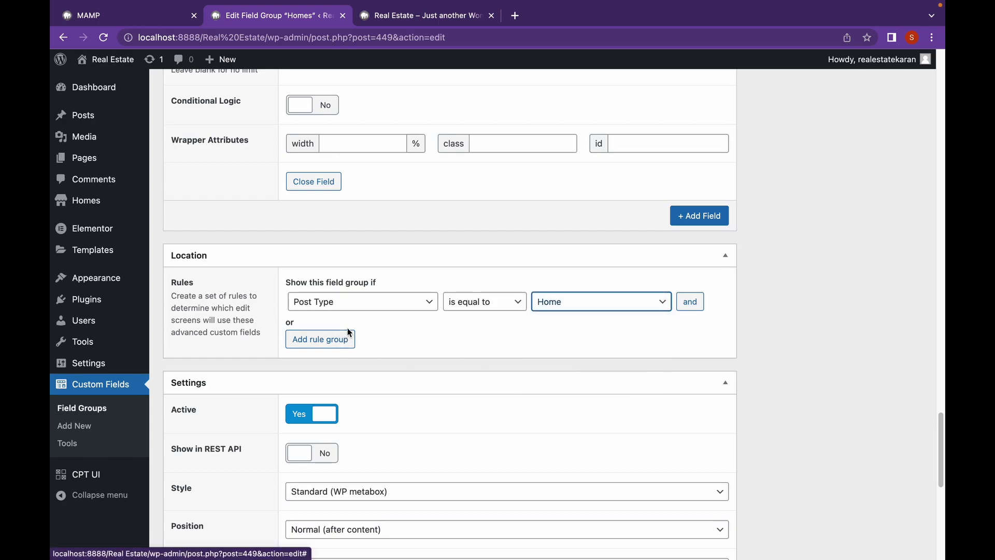
scroll(621, 311, up, 15)
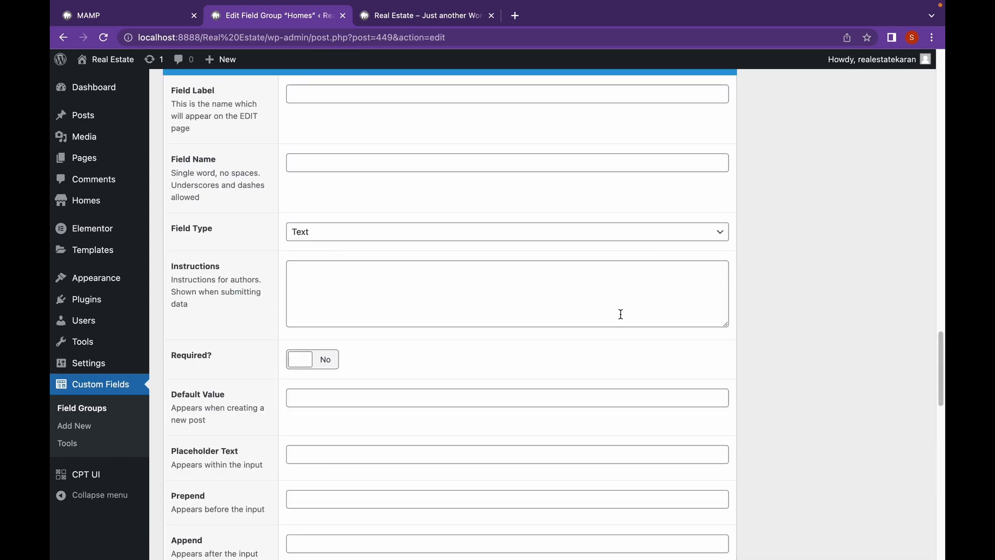
scroll(624, 313, up, 15)
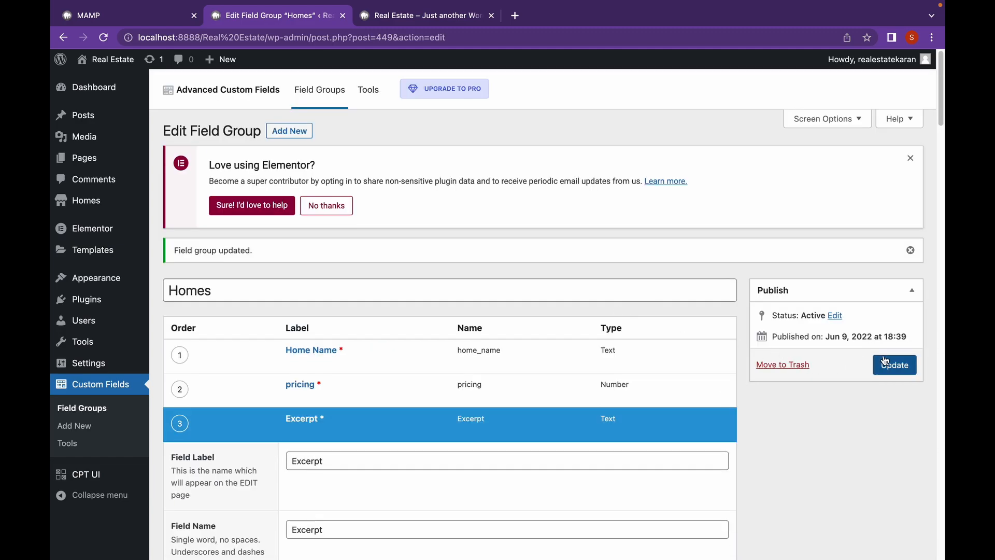
click(887, 366)
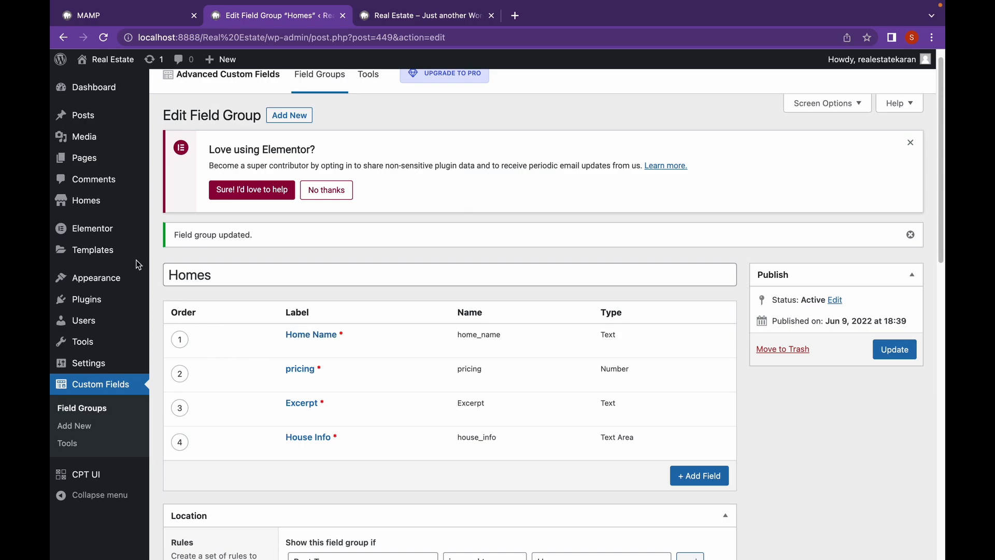
- Start a new Home entry and look over its Home Name, pricing, Excerpt and House Info fields
click(103, 207)
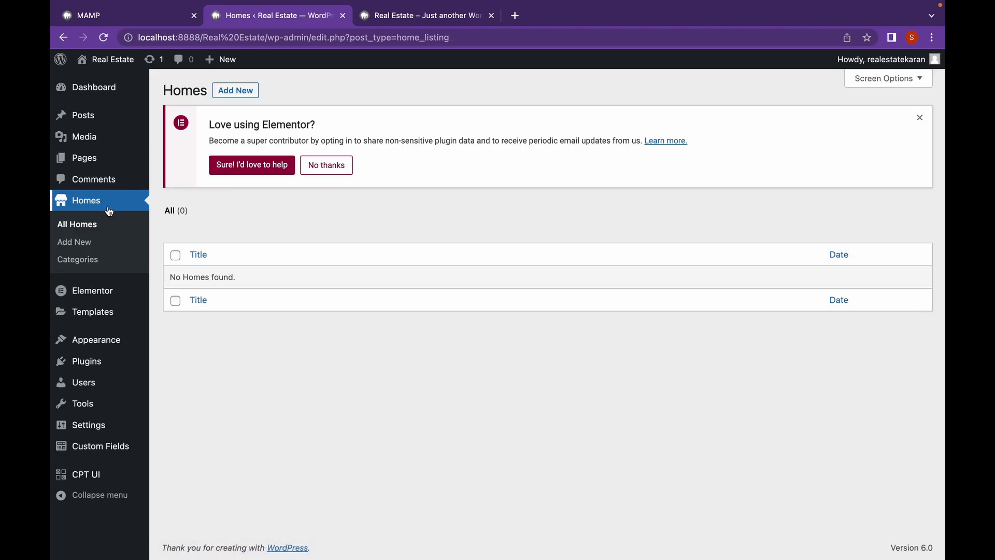
click(236, 90)
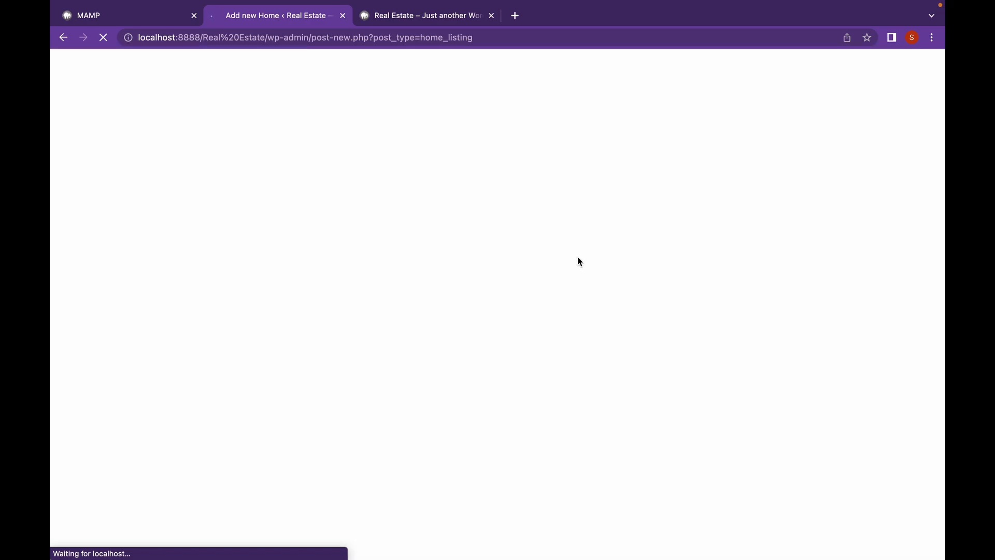
scroll(577, 260, down, 1)
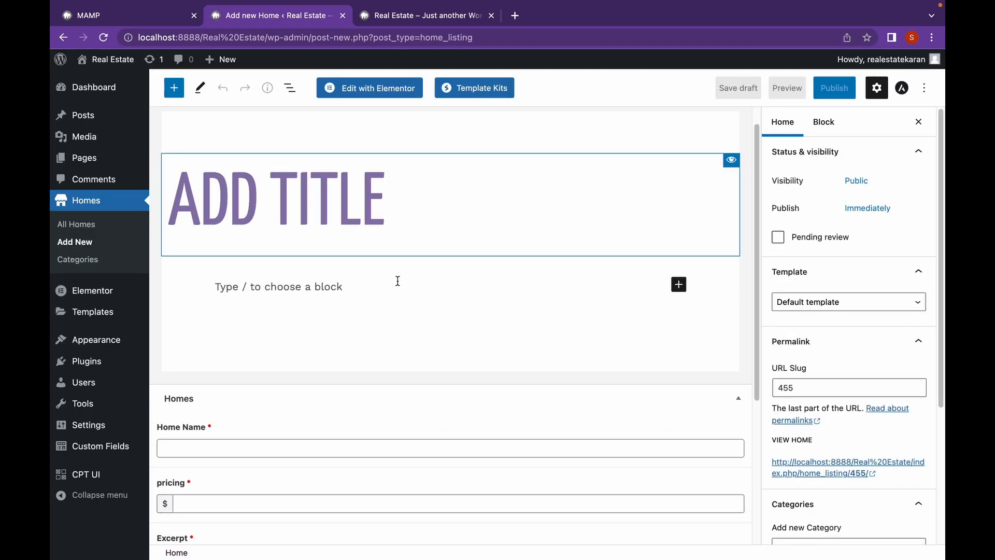
scroll(398, 281, down, 5)
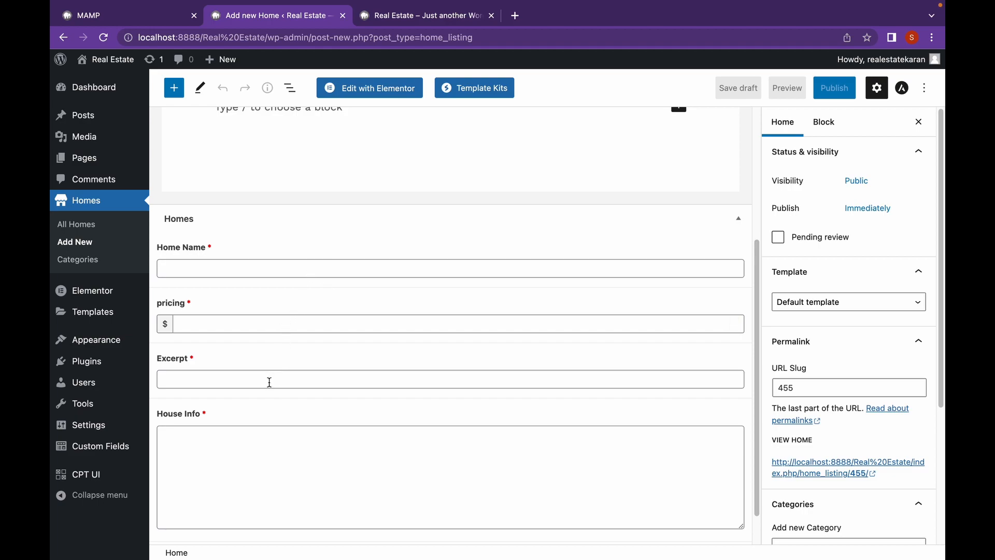
scroll(269, 382, down, 2)
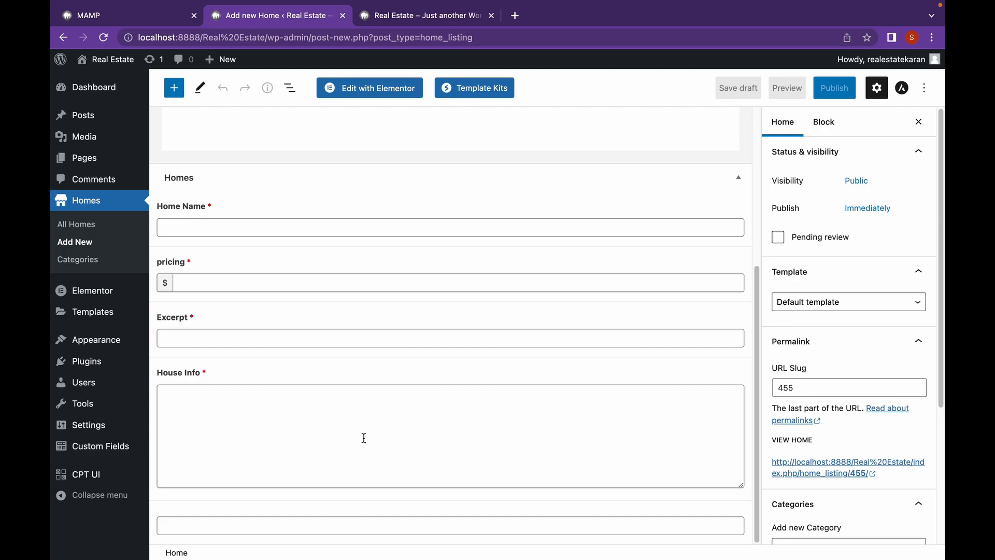
scroll(364, 438, up, 5)
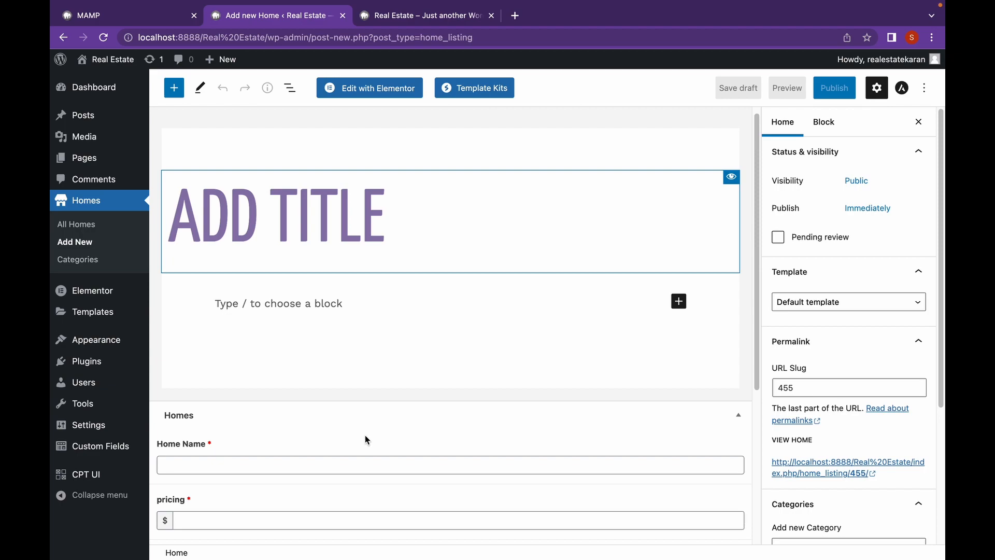
- Check the first featured listing on the live site and title the new Home entry Modern Apartment
click(353, 226)
click(415, 19)
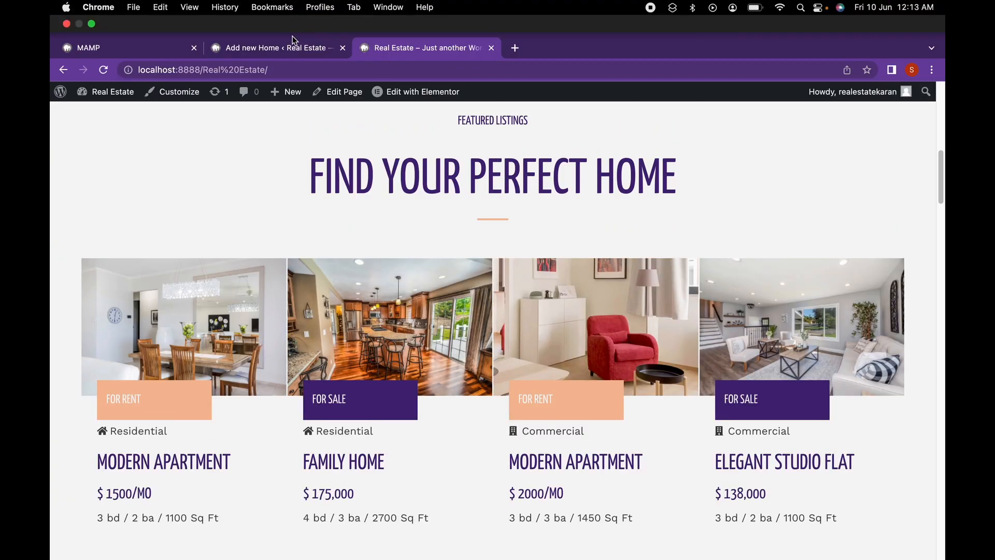
click(296, 14)
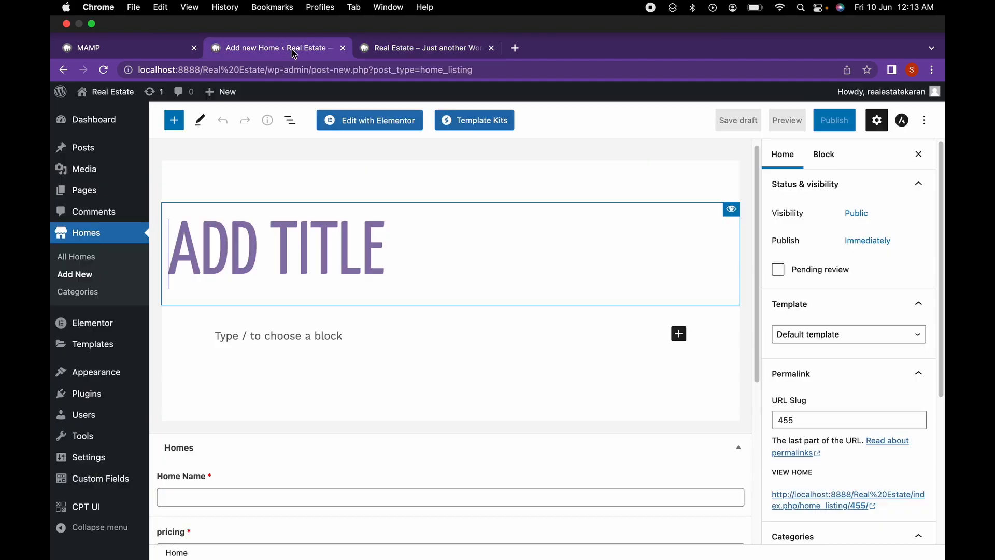
text(Moder)
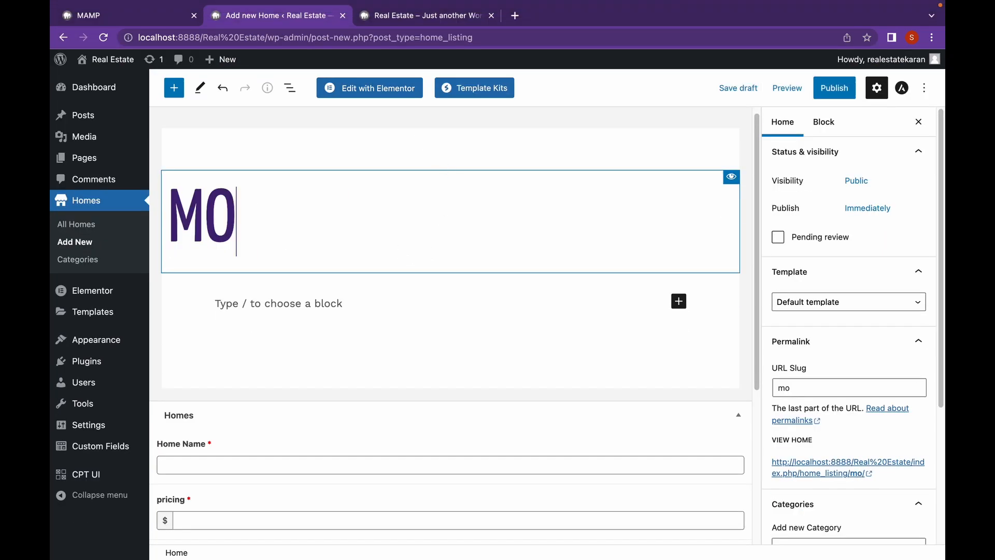
text(n Apa)
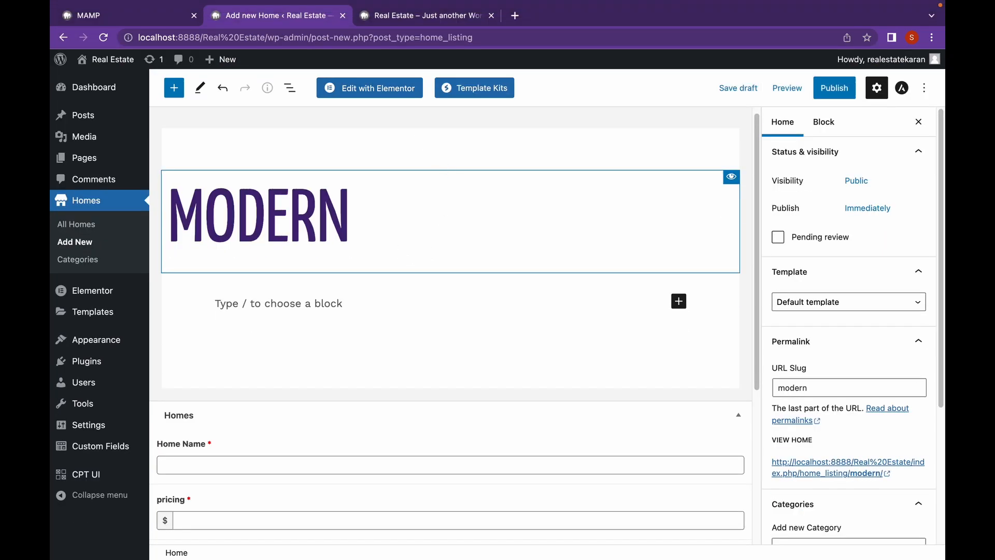
text(rtment)
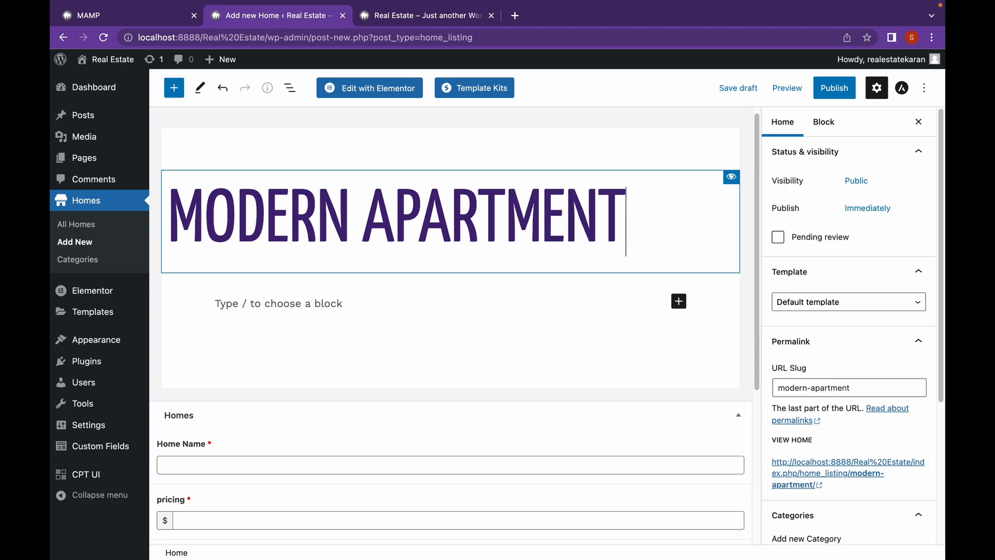
- Fill in the Home Name field with Modern Apartment, matching the first featured listing on the live site
scroll(405, 237, down, 1)
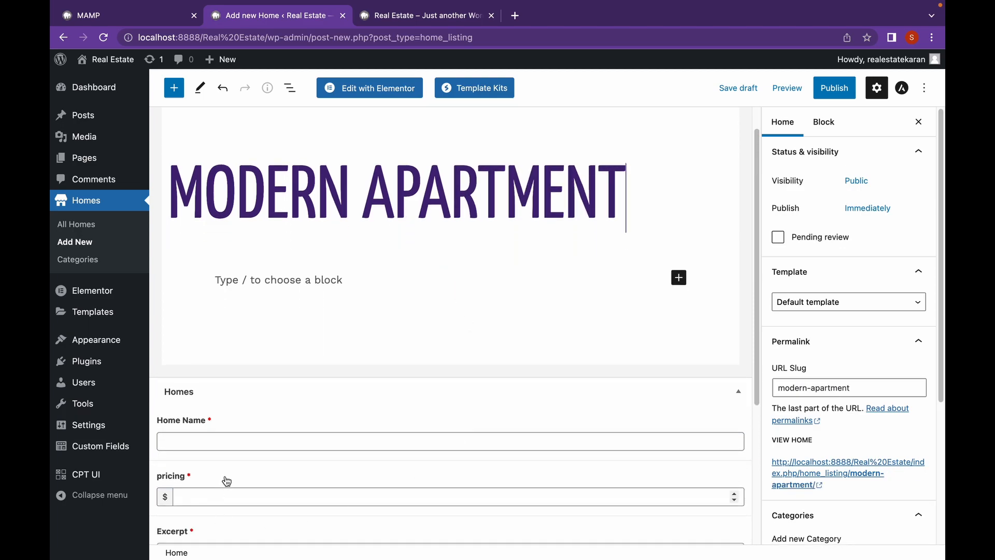
click(248, 442)
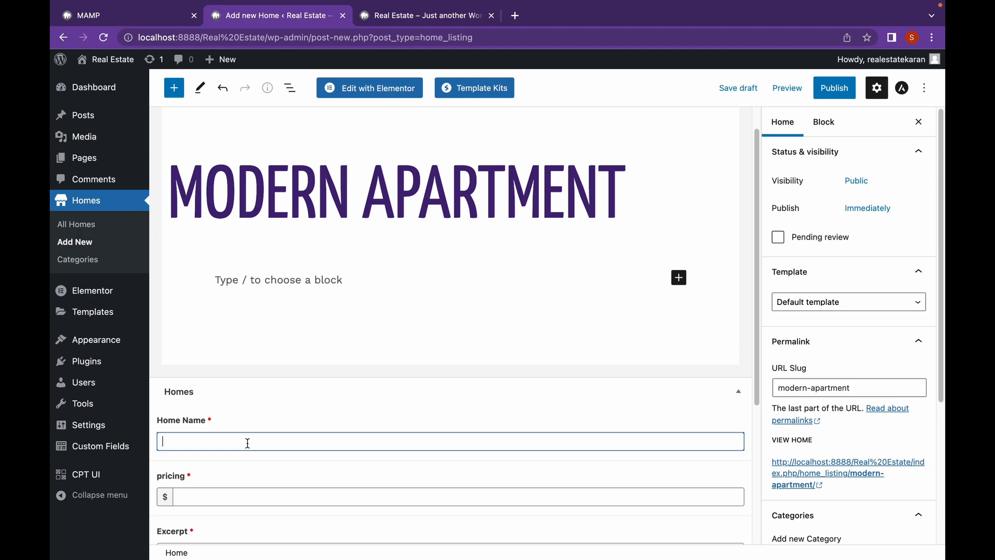
click(425, 16)
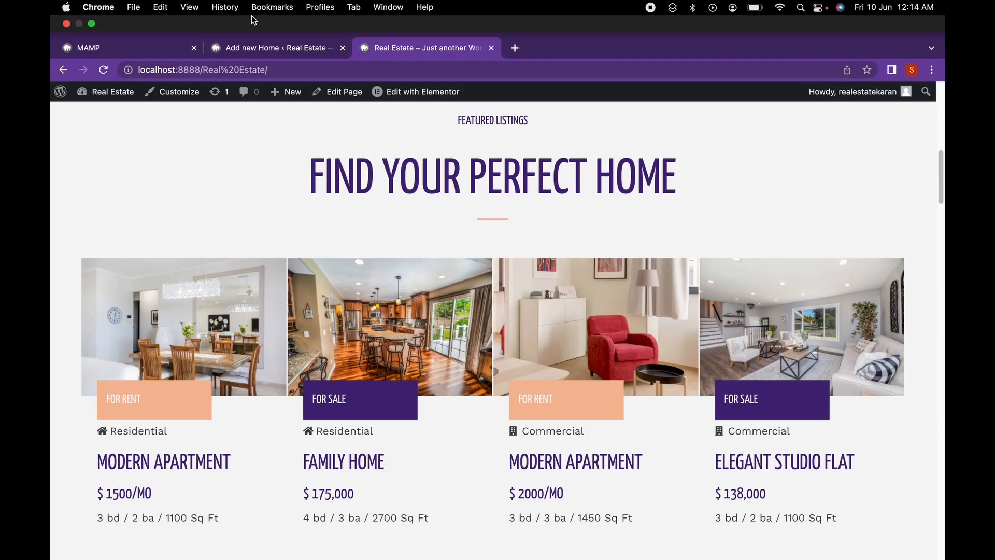
click(263, 48)
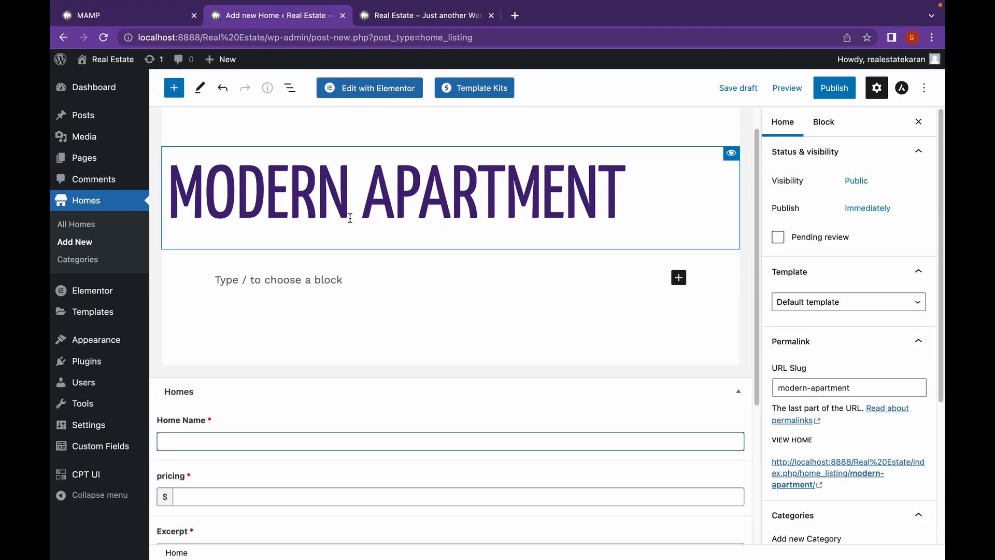
text(mod)
key(BackSpace)
key(BackSpace)
key(BackSpace)
text(Mo)
text(t)
- Check the first featured listing's rent on the live site and set the pricing field to 1500
scroll(345, 357, down, 4)
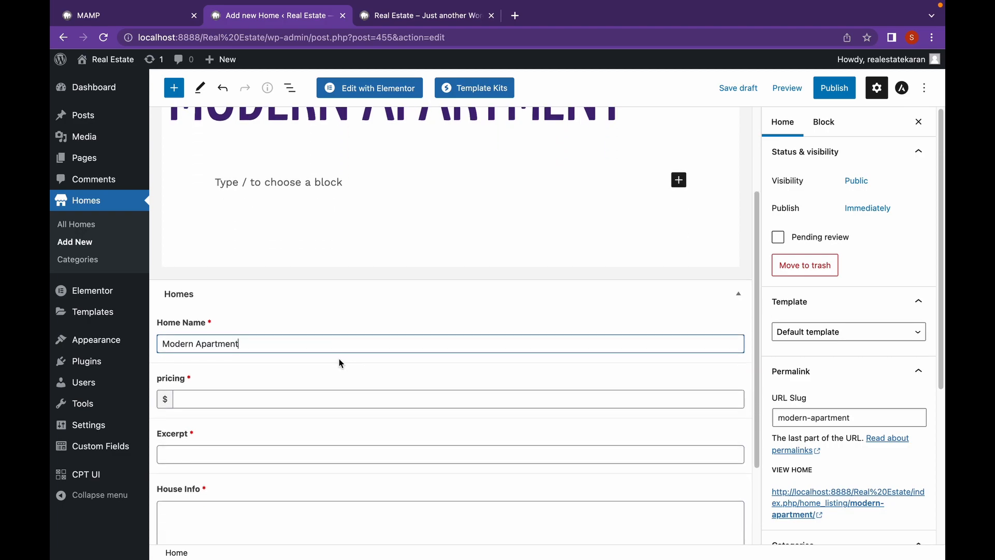
click(277, 398)
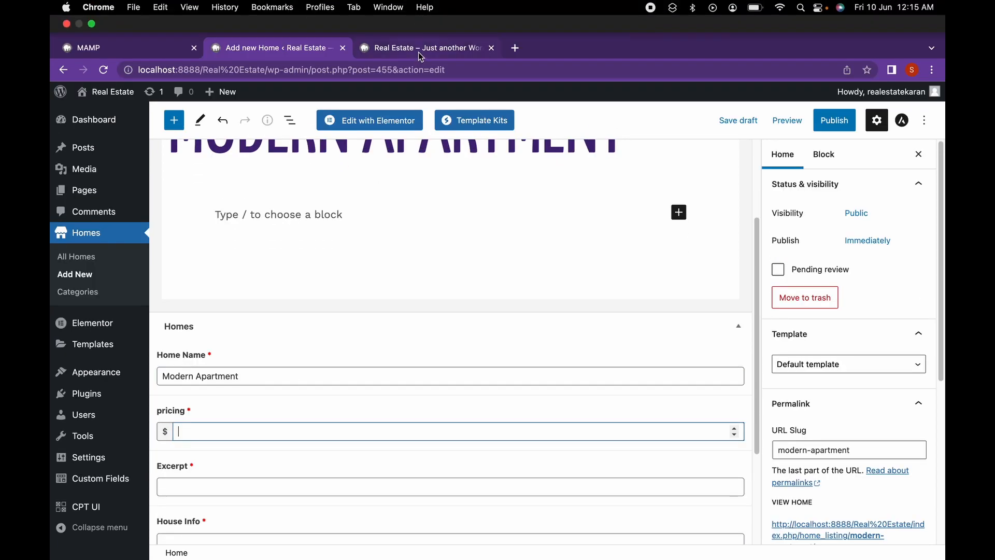
click(420, 15)
click(248, 17)
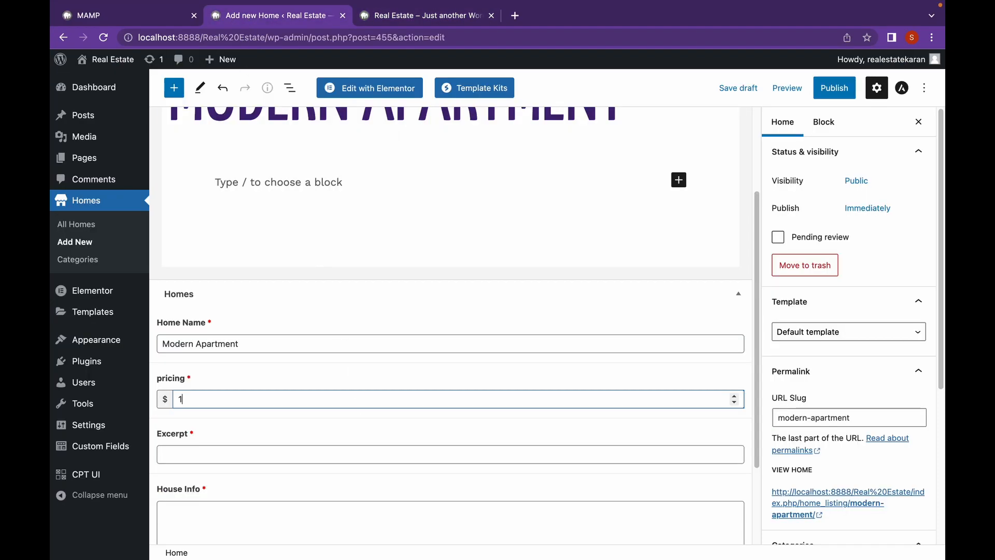
text(1500)
- Copy "3 bd / 2 ba / 1100 Sq Ft" from the first featured listing into the new home's Excerpt field
scroll(427, 396, down, 1)
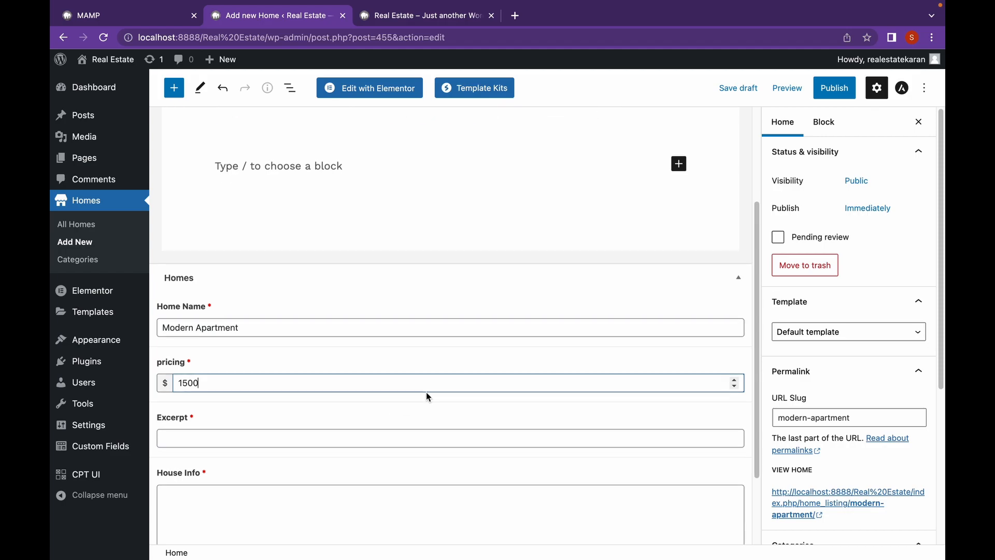
click(405, 19)
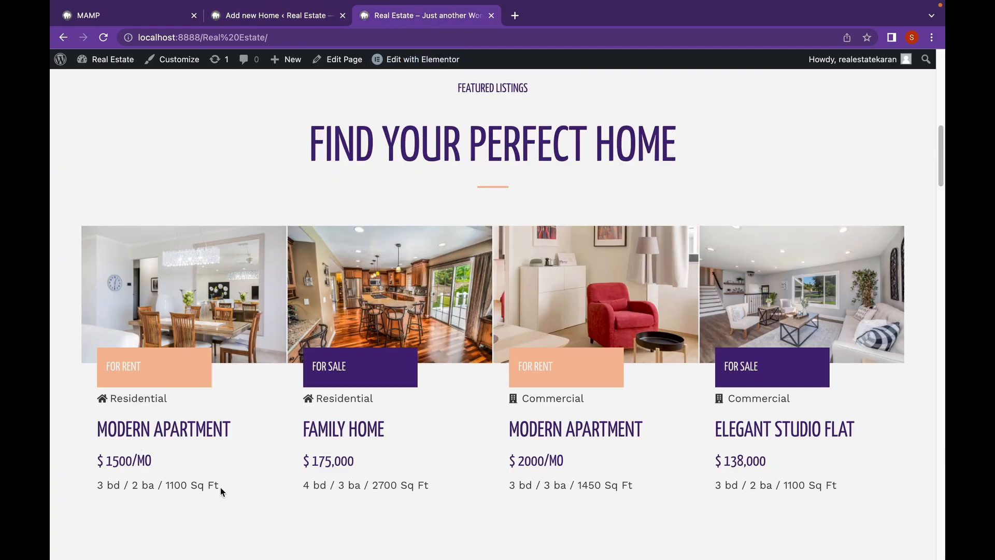
drag(217, 485, 91, 488)
key(super+c)
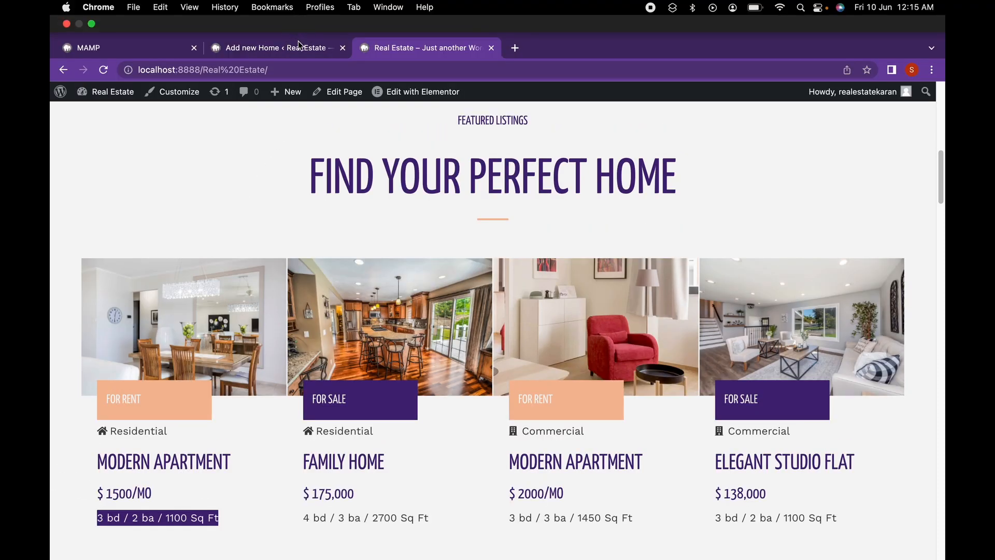
click(299, 46)
click(215, 432)
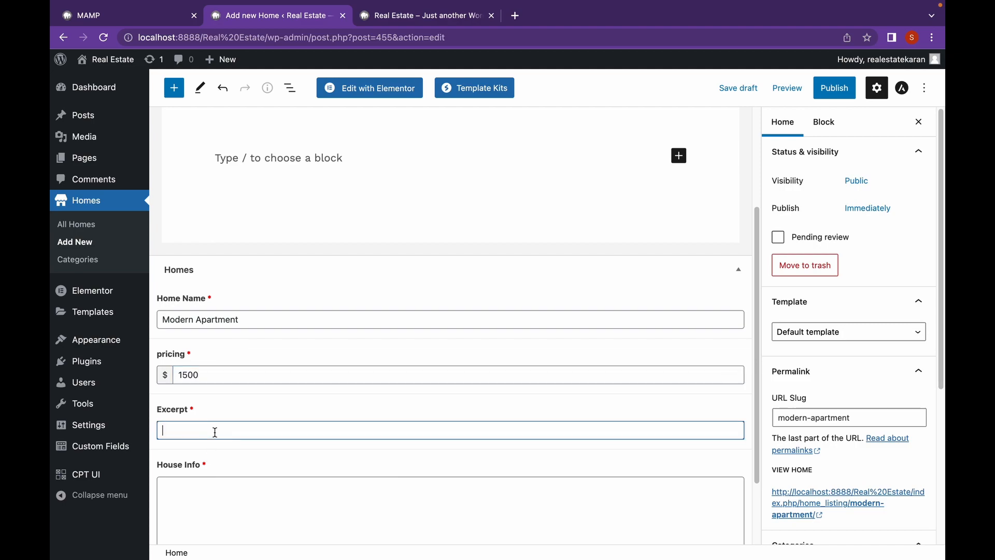
key(super+v)
- Review the filled-in title and custom fields of the new home, and open the listing's preview
scroll(312, 467, down, 4)
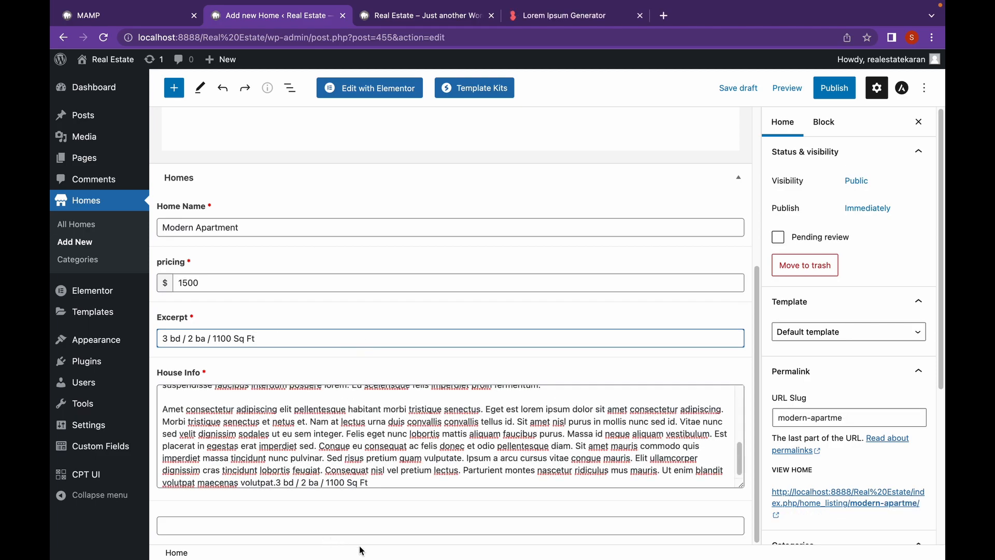
scroll(522, 280, up, 5)
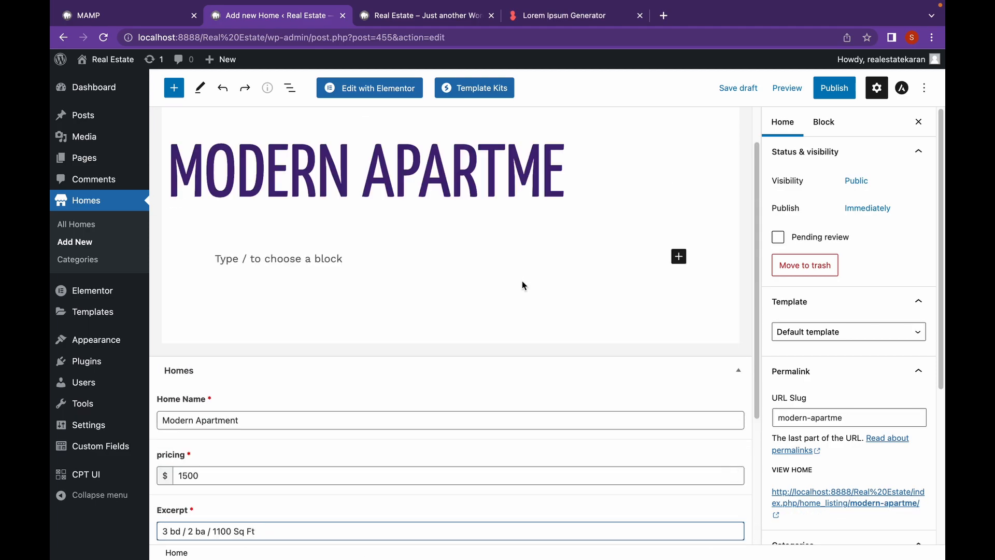
scroll(523, 284, up, 2)
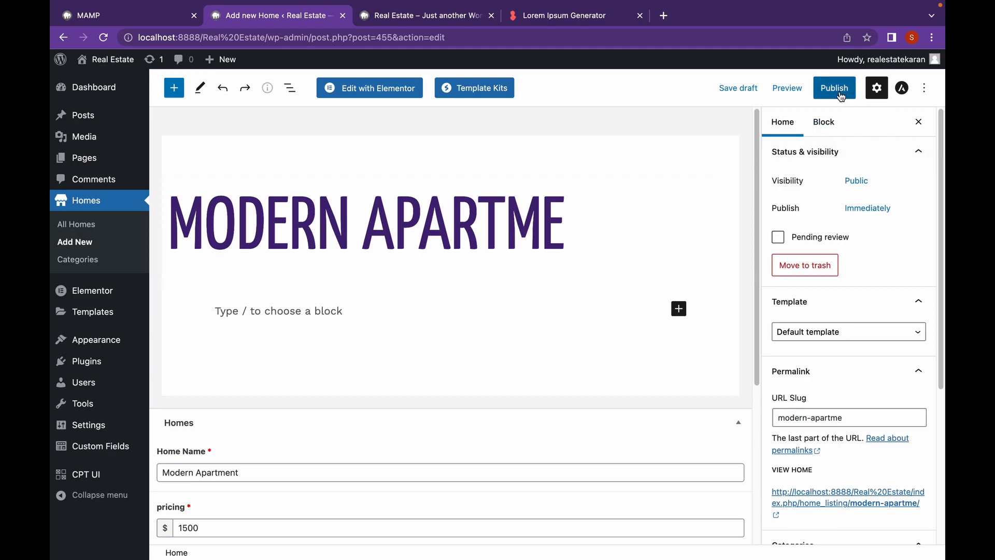
click(788, 88)
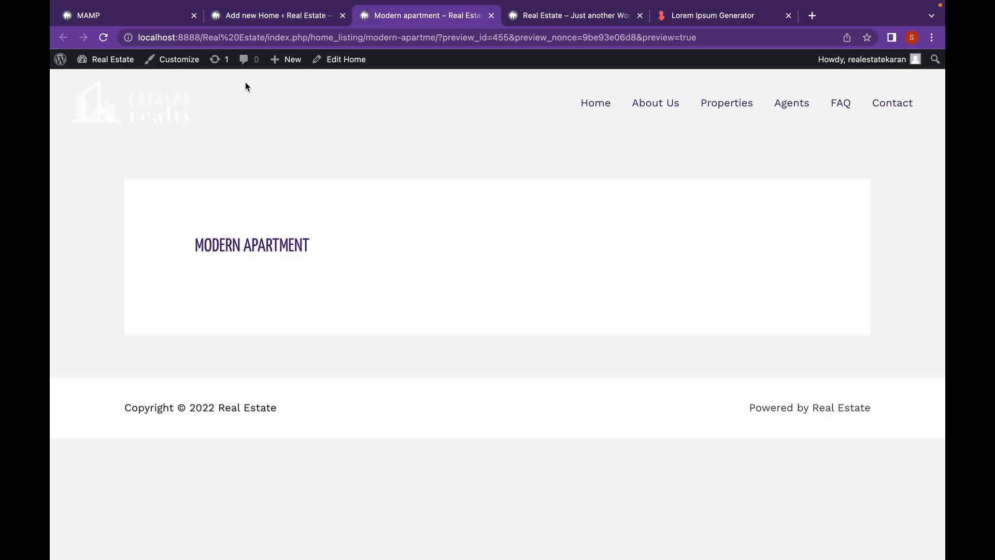
- Compare the custom field values entered in the home editor with the content of the listing's preview page
click(289, 15)
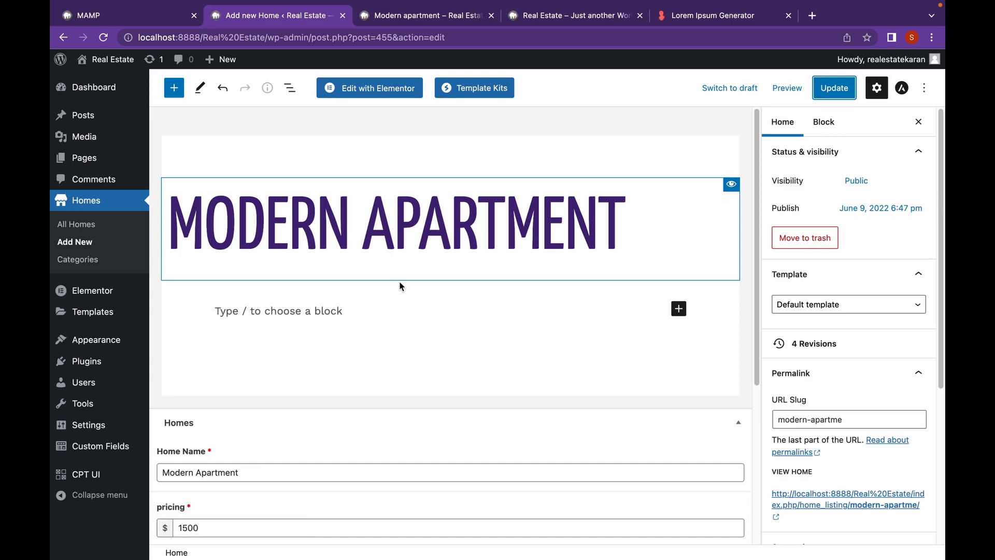
scroll(398, 285, down, 2)
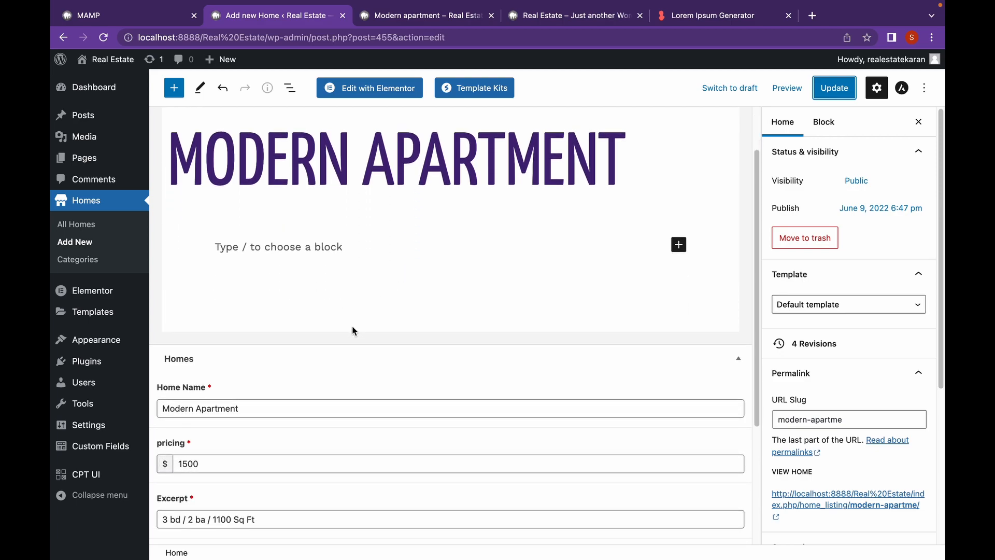
scroll(353, 327, down, 5)
click(409, 11)
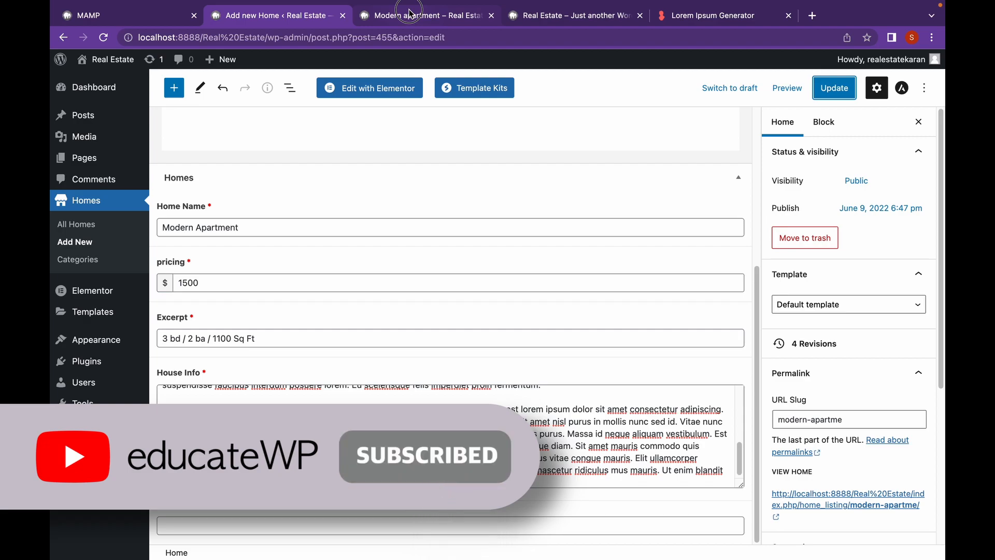
click(410, 11)
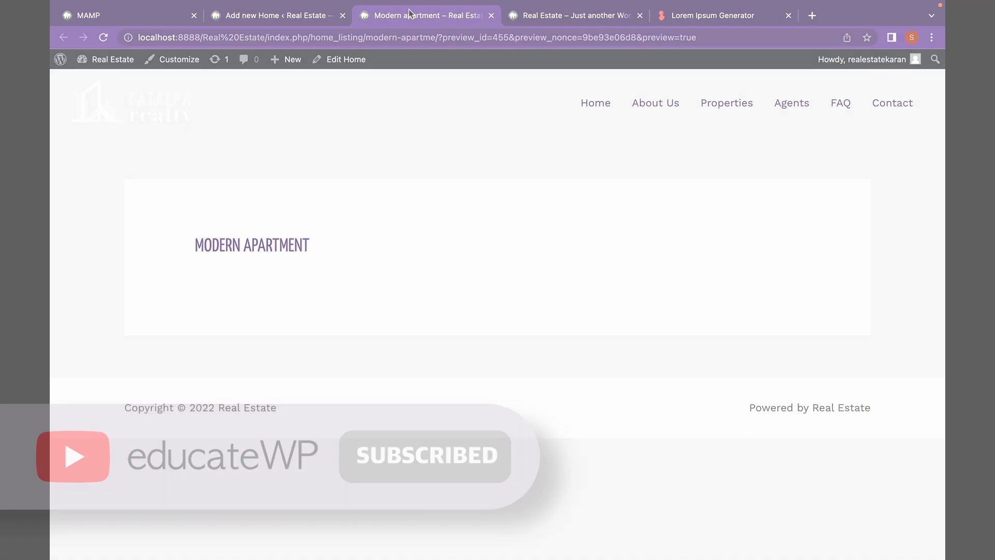